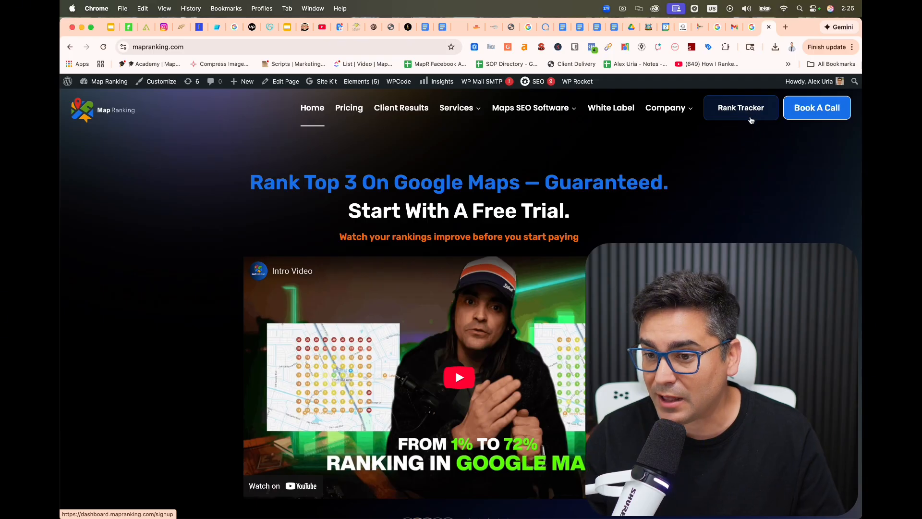
Open the rank tracker's My Businesses page and select the San Diego listing for Jump 4 Adan by business name.
{"action": "left_click", "coordinate": [745, 114]}
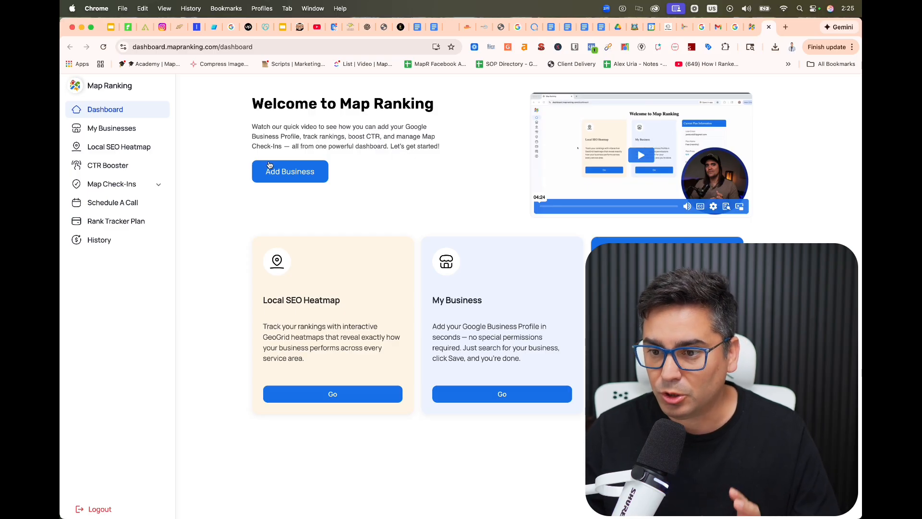
{"action": "left_click", "coordinate": [122, 127]}
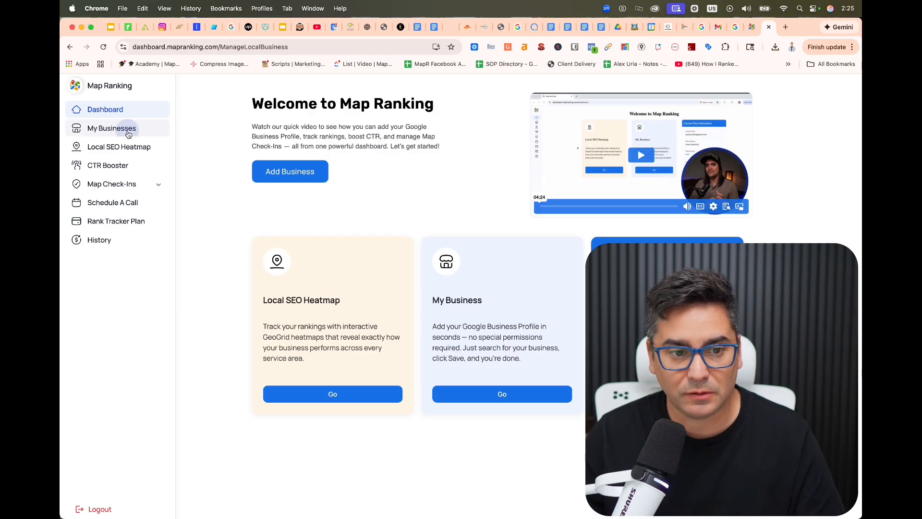
{"action": "left_click", "coordinate": [296, 199]}
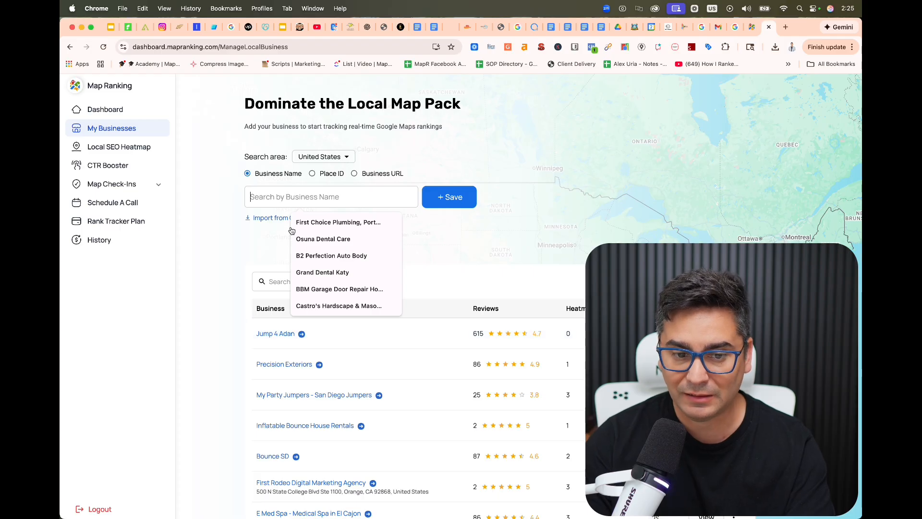
{"action": "type", "text": "Jump 4 Adan, 4455 Tain"}
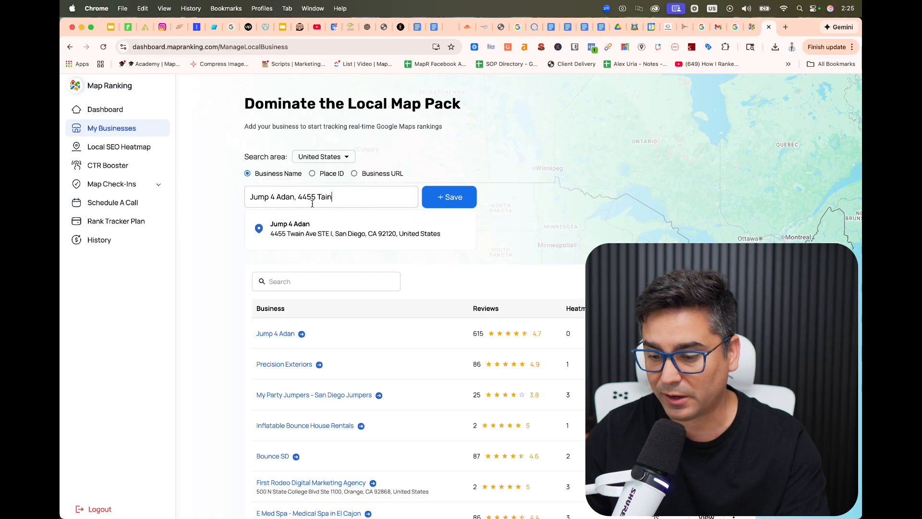
{"action": "key", "text": "BackSpace"}
{"action": "key", "text": "BackSpace"}
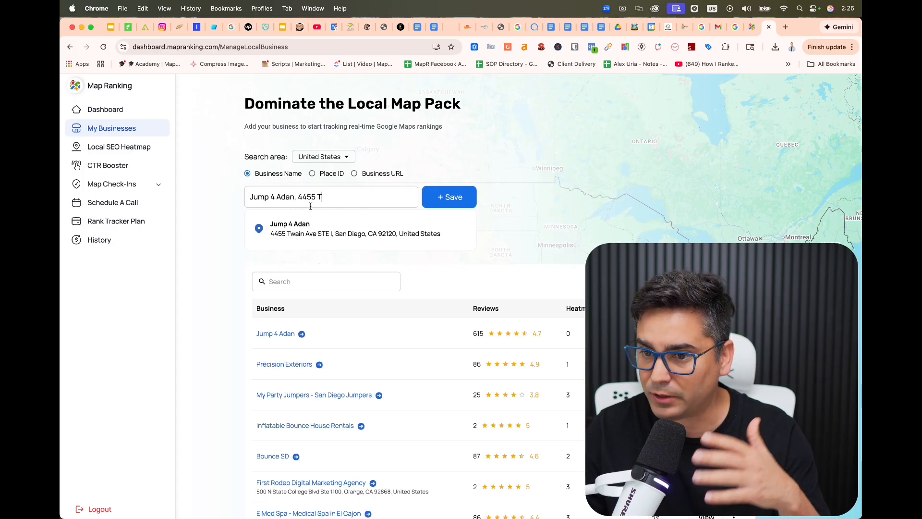
{"action": "left_click", "coordinate": [331, 234]}
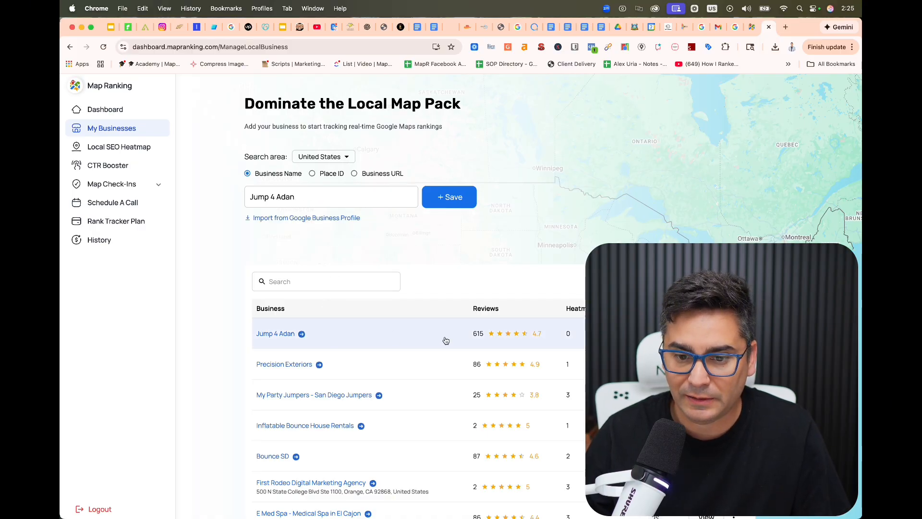
Open the Local SEO Heatmap for Jump 4 Adan from the saved businesses list, ready for keyword entry.
{"action": "left_click_drag", "start_coordinate": [243, 331], "coordinate": [284, 333]}
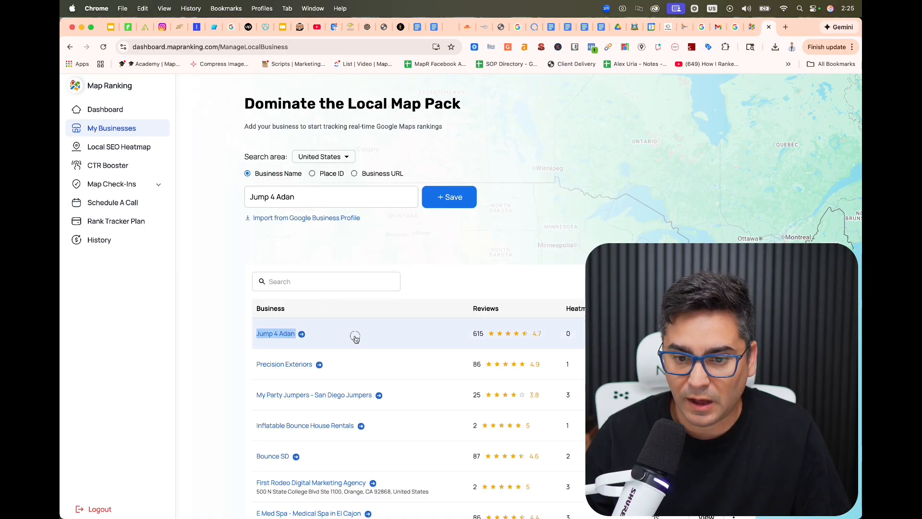
{"action": "left_click_drag", "start_coordinate": [355, 338], "coordinate": [574, 336]}
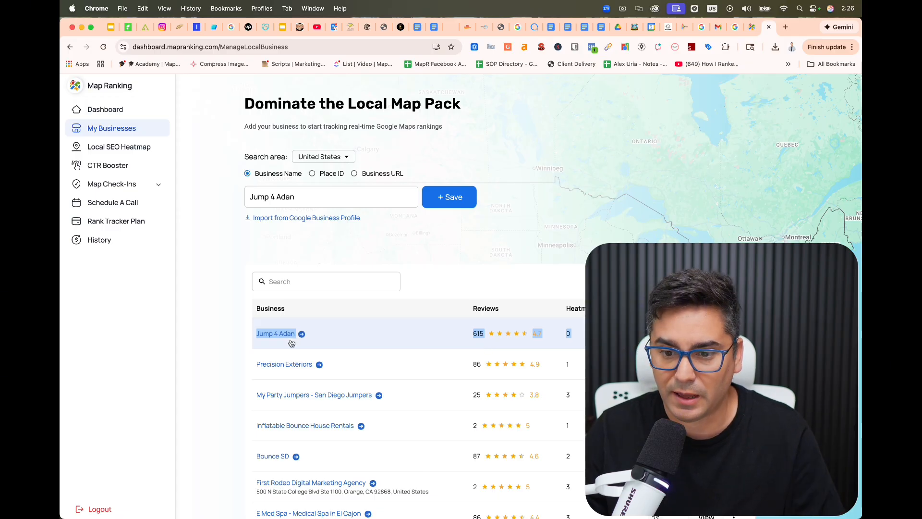
{"action": "left_click", "coordinate": [276, 333]}
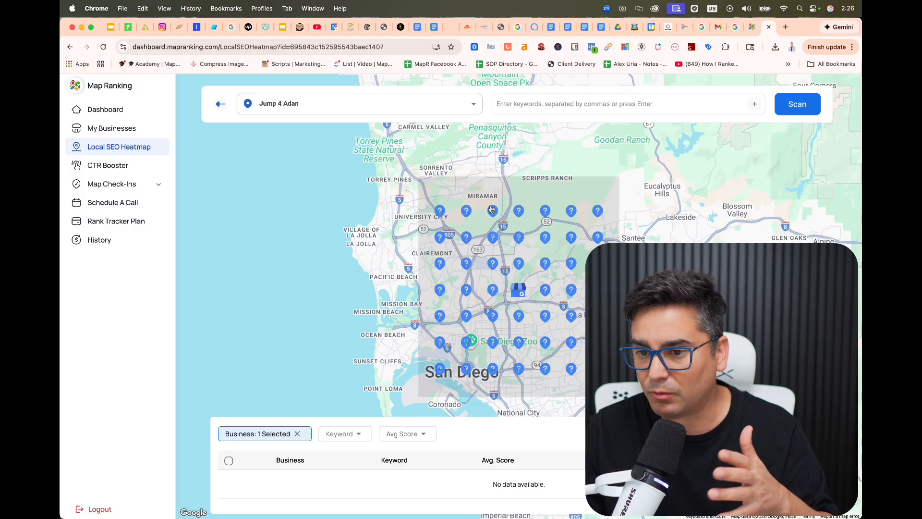
{"action": "left_click", "coordinate": [537, 104]}
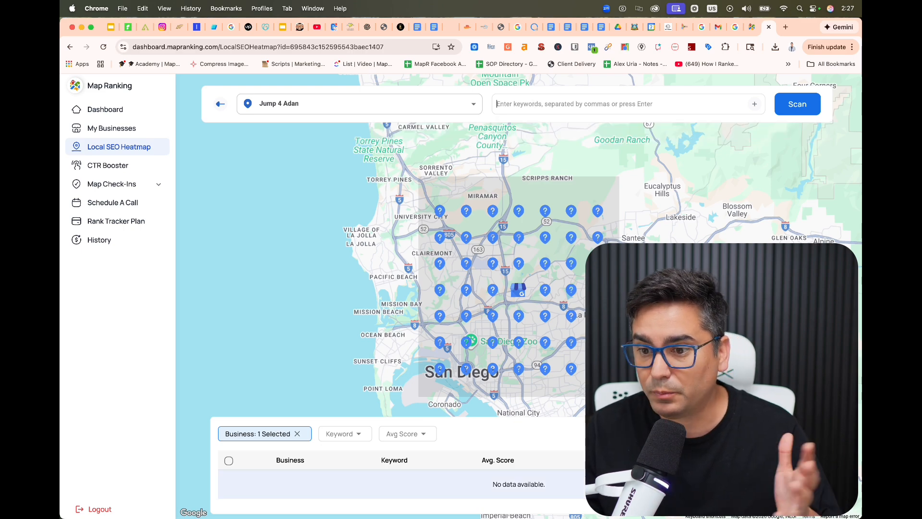
Examine the full searches breakdown in the performance data of Jump 4 Adan's Google Business Profile.
{"action": "left_click", "coordinate": [734, 27]}
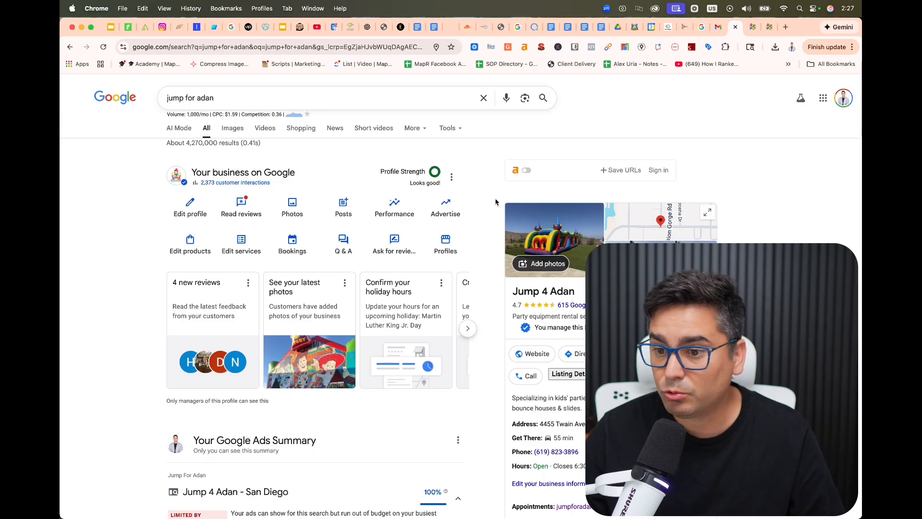
{"action": "left_click", "coordinate": [398, 207]}
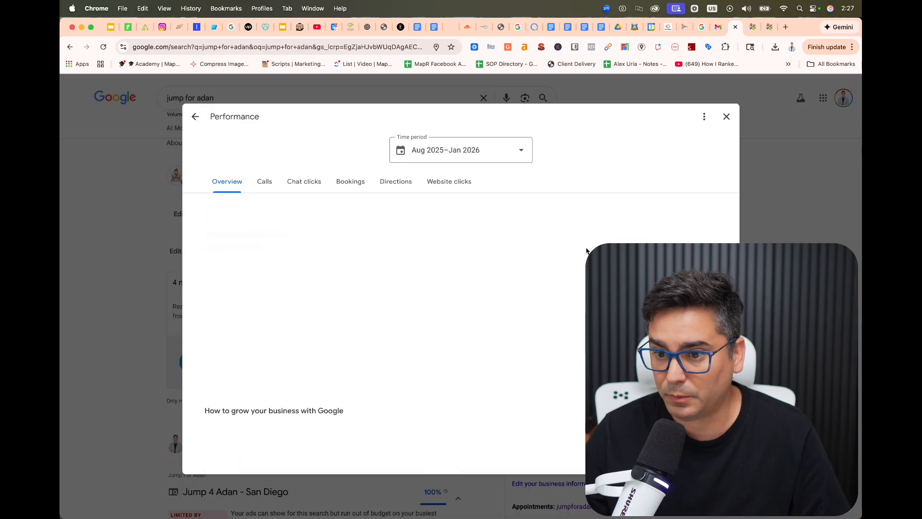
{"action": "scroll", "coordinate": [505, 234], "scroll_direction": "down", "scroll_amount": 10}
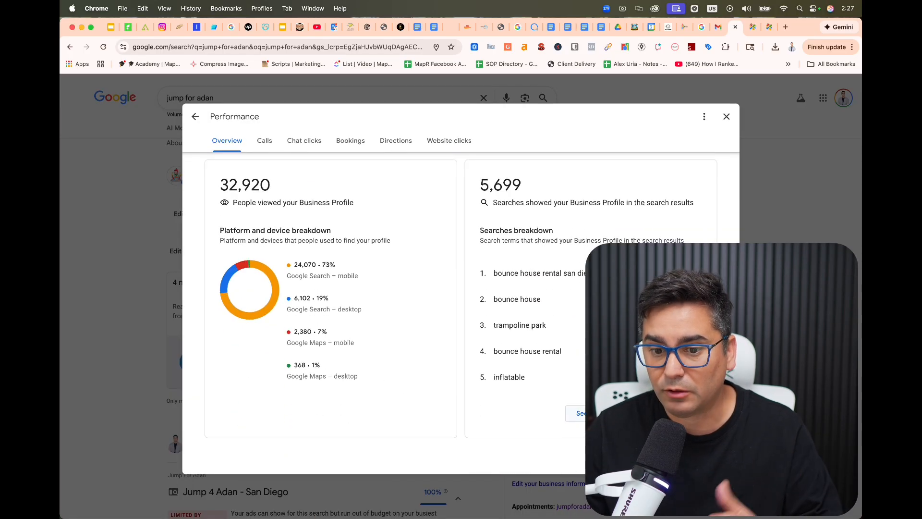
{"action": "scroll", "coordinate": [516, 221], "scroll_direction": "up", "scroll_amount": 2}
{"action": "scroll", "coordinate": [516, 220], "scroll_direction": "down", "scroll_amount": 3}
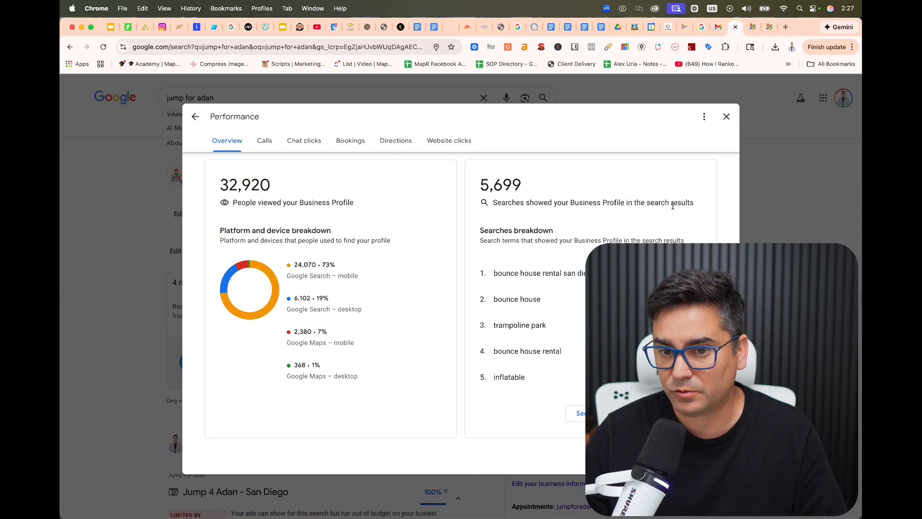
{"action": "left_click", "coordinate": [582, 413]}
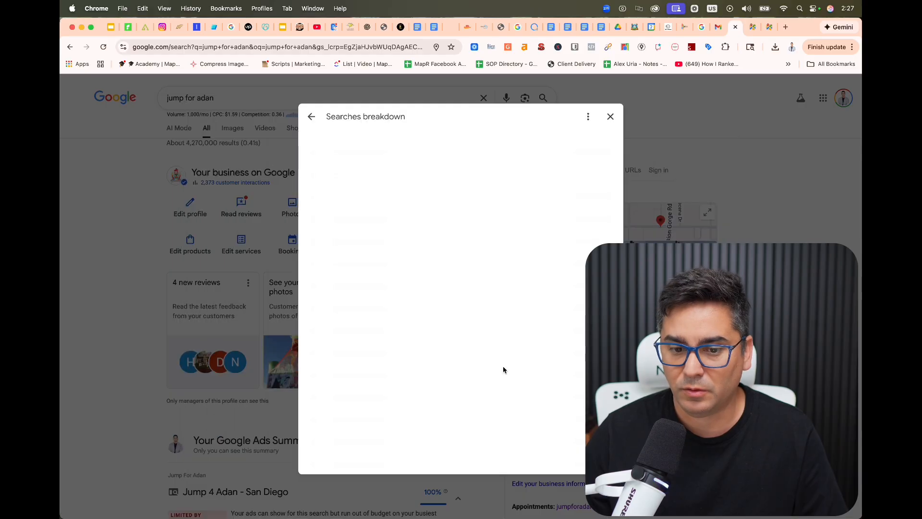
{"action": "scroll", "coordinate": [455, 366], "scroll_direction": "down", "scroll_amount": 20}
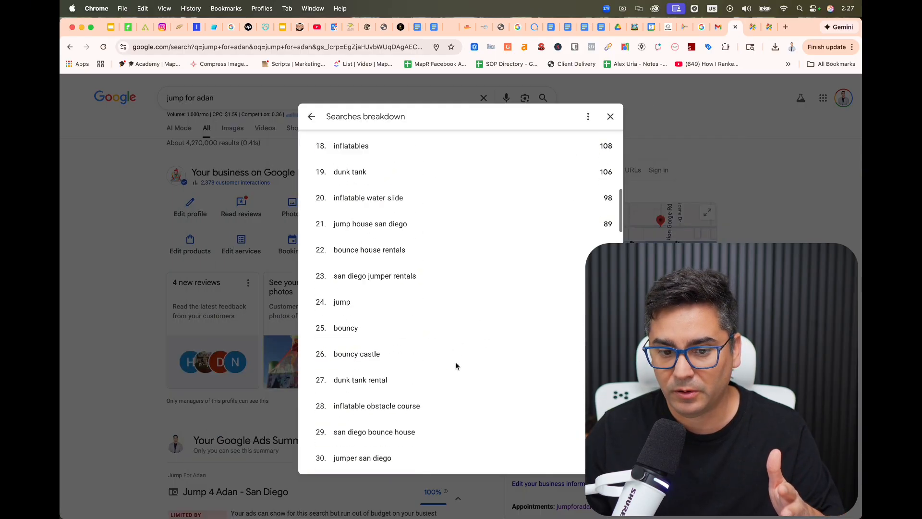
{"action": "scroll", "coordinate": [457, 366], "scroll_direction": "up", "scroll_amount": 20}
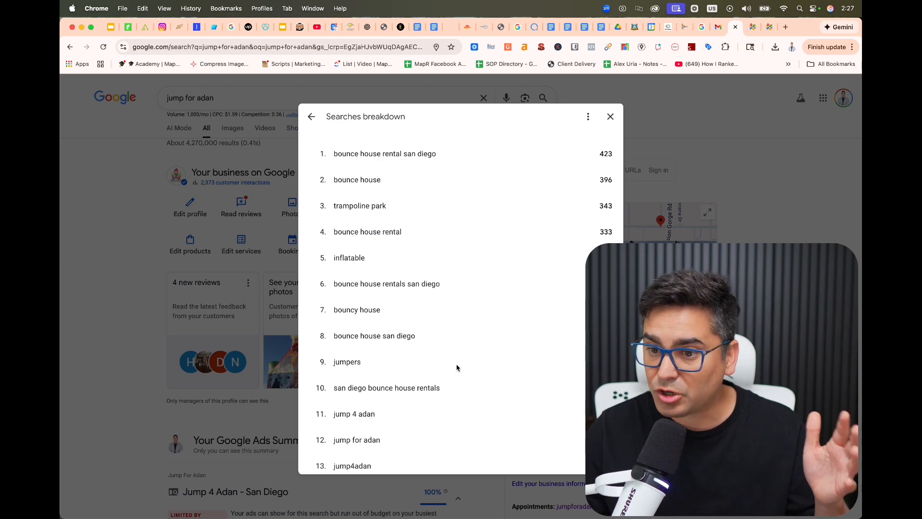
Switch to Sublime Text and review the raw search-term list and the grouped Primary / Money Keywords list.
{"action": "mouse_move", "coordinate": [460, 514]}
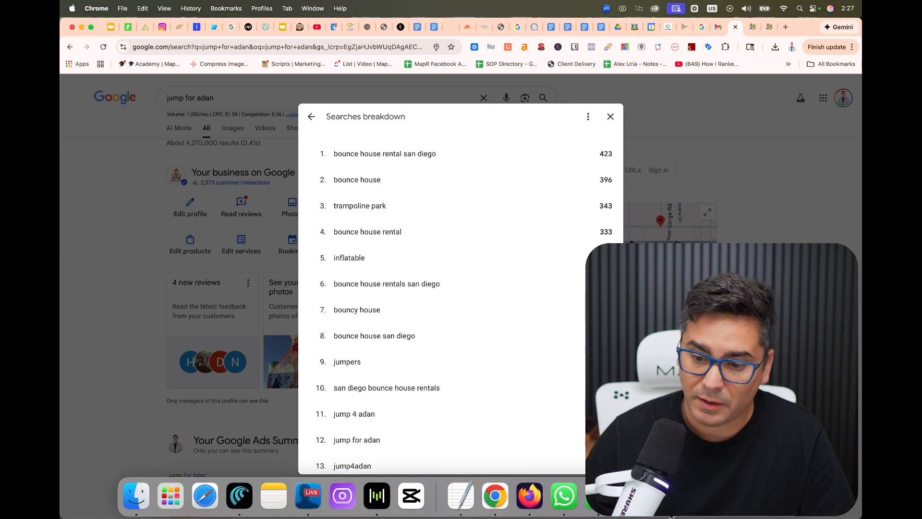
{"action": "left_click", "coordinate": [668, 496]}
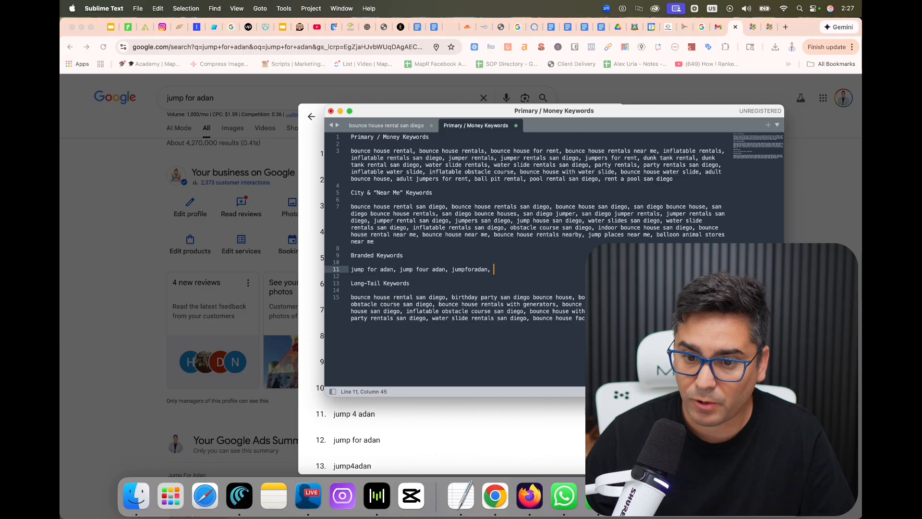
{"action": "left_click", "coordinate": [384, 128]}
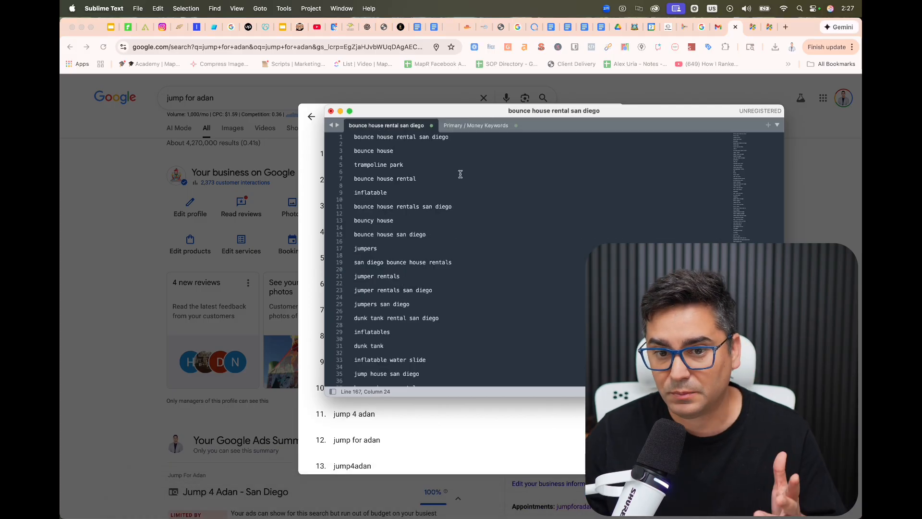
{"action": "left_click", "coordinate": [468, 125]}
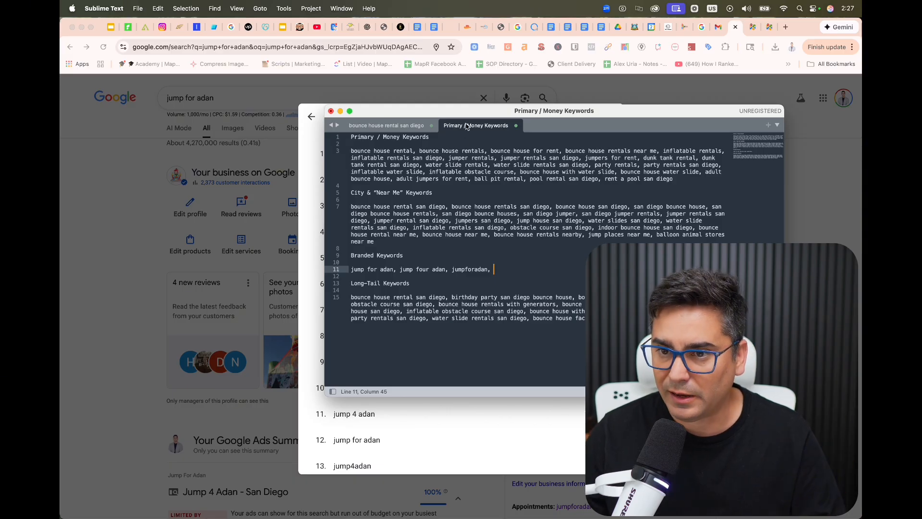
{"action": "left_click", "coordinate": [390, 129]}
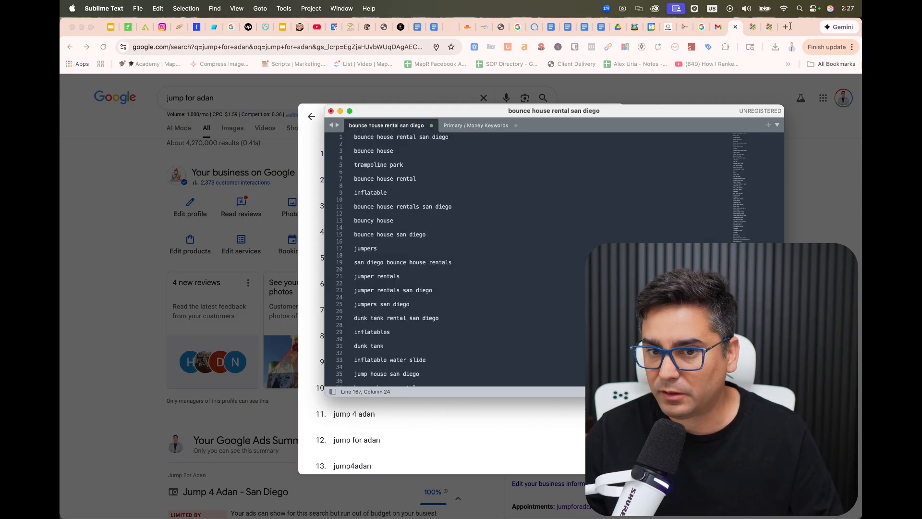
Return to the Map Ranking heatmap in Chrome and scan Jump 4 Adan for the keyword "bounce house rental san diego".
{"action": "left_click", "coordinate": [752, 28]}
{"action": "left_click", "coordinate": [768, 29]}
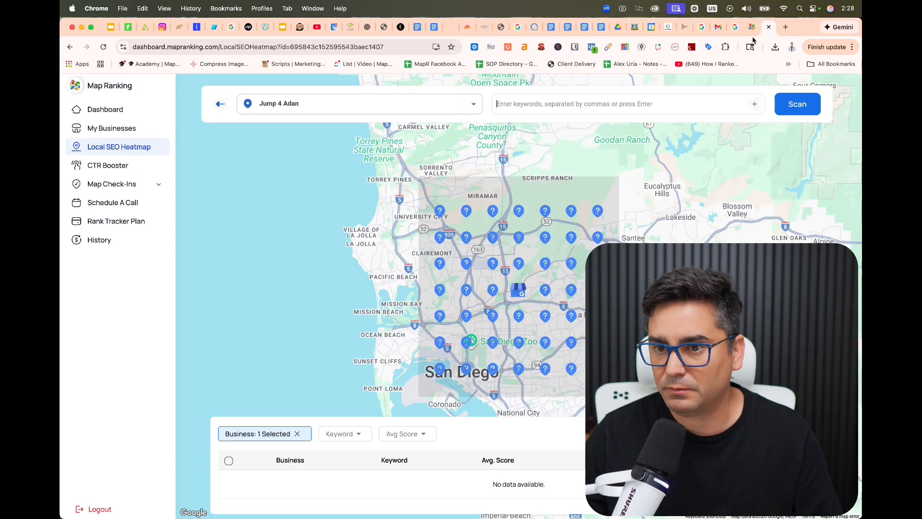
{"action": "left_click", "coordinate": [501, 105]}
{"action": "type", "text": "bounce house rental san diego"}
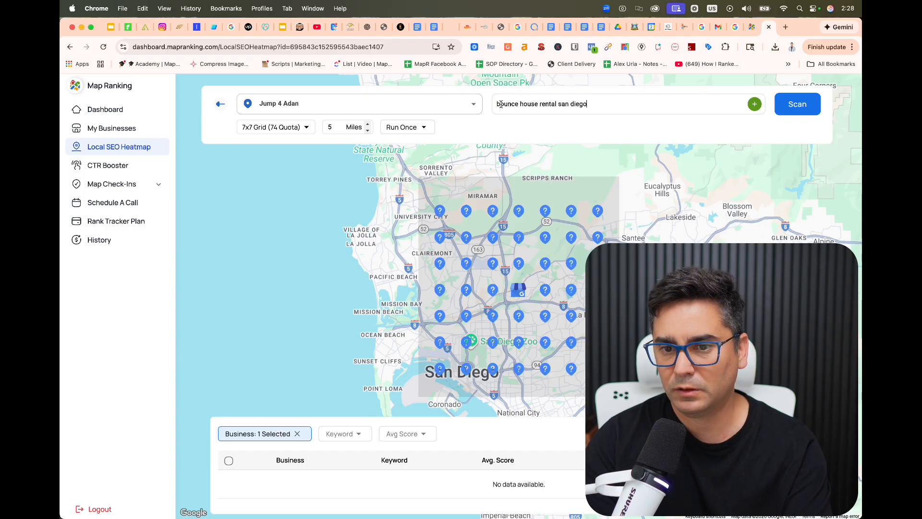
{"action": "key", "text": "Return"}
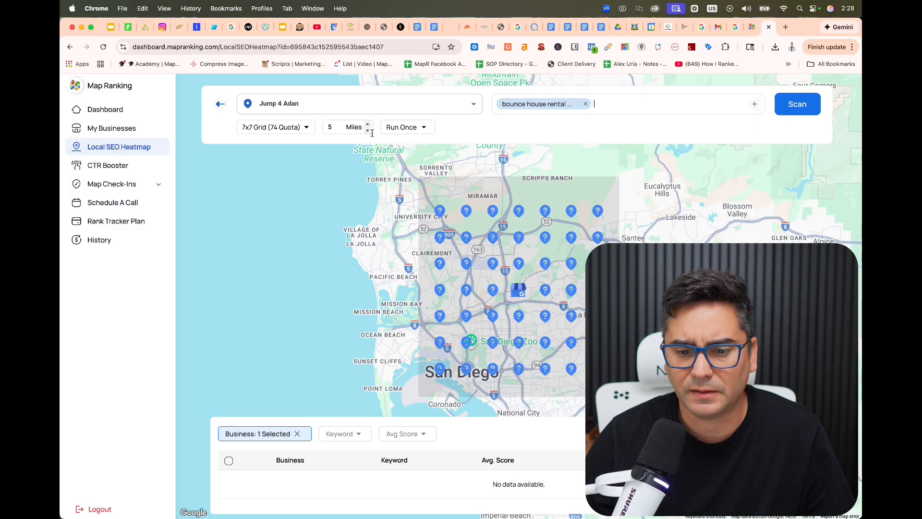
{"action": "left_click", "coordinate": [795, 106]}
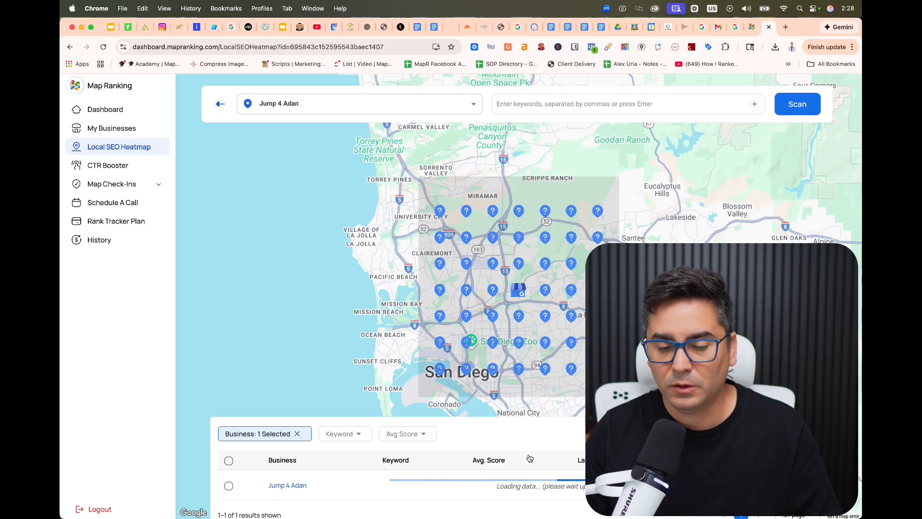
Open the finished scan's ranking report for "bounce house rental san diego" and examine the grid on the map.
{"action": "scroll", "coordinate": [530, 458], "scroll_direction": "down", "scroll_amount": 2}
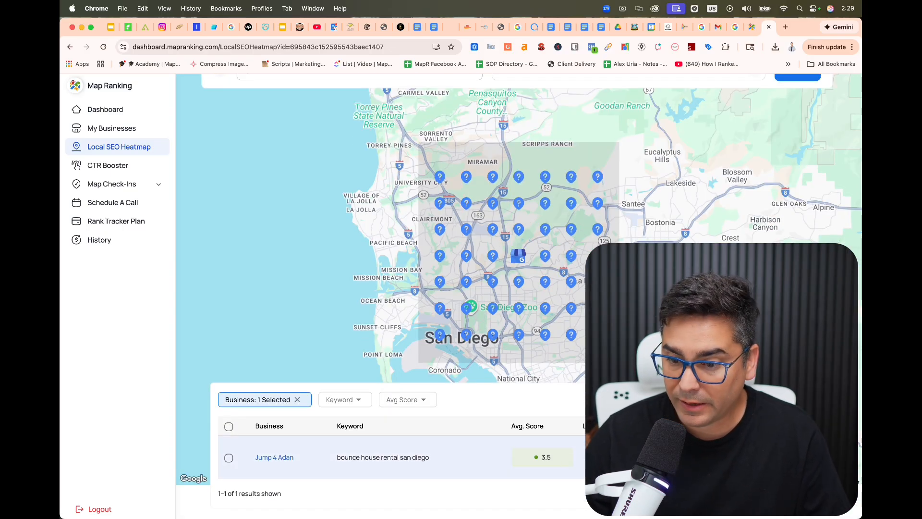
{"action": "left_click", "coordinate": [710, 457]}
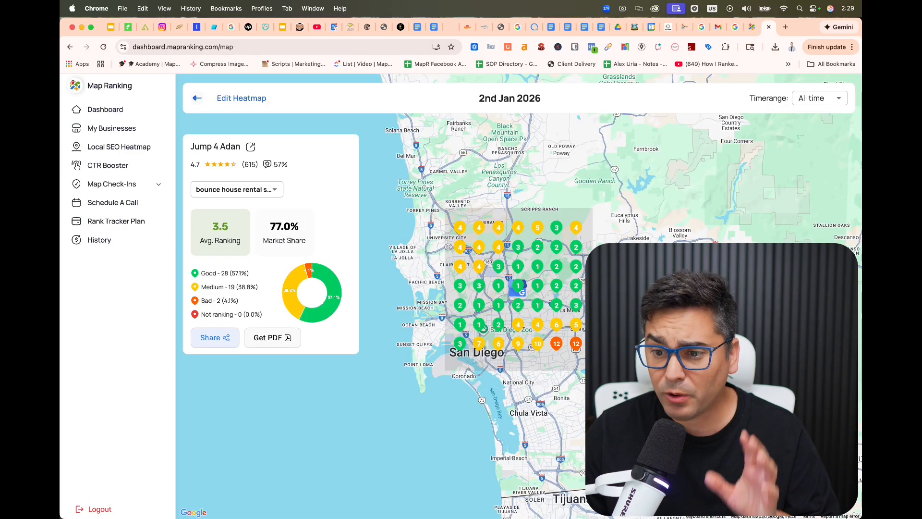
{"action": "mouse_move", "coordinate": [330, 298]}
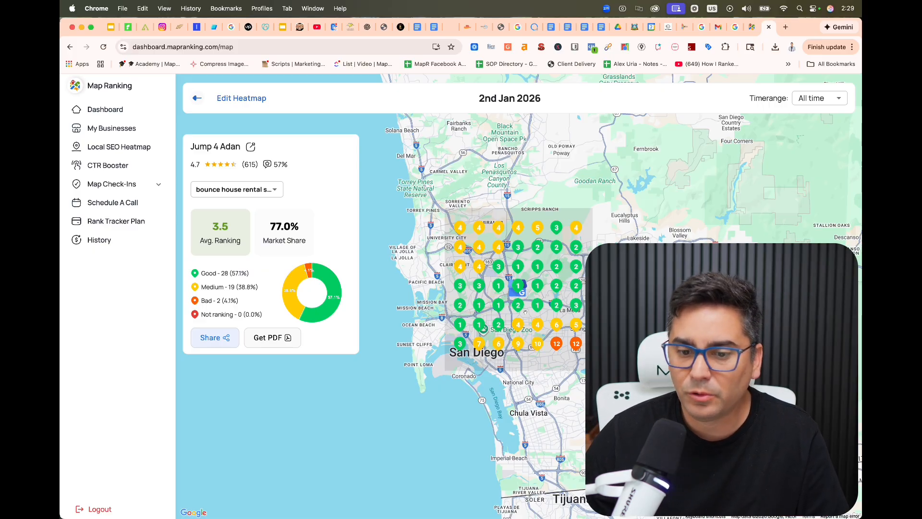
{"action": "scroll", "coordinate": [525, 312], "scroll_direction": "up", "scroll_amount": 5}
{"action": "scroll", "coordinate": [526, 312], "scroll_direction": "down", "scroll_amount": 5}
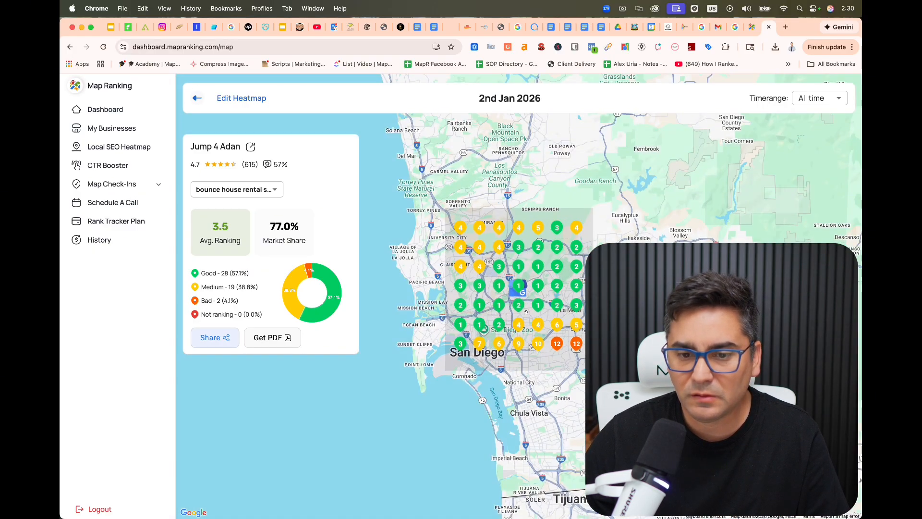
List the competitors at the grid point in the third row and column, and compare Jump 4 Adan with Magic Jump Rentals San Diego.
{"action": "left_click", "coordinate": [499, 269]}
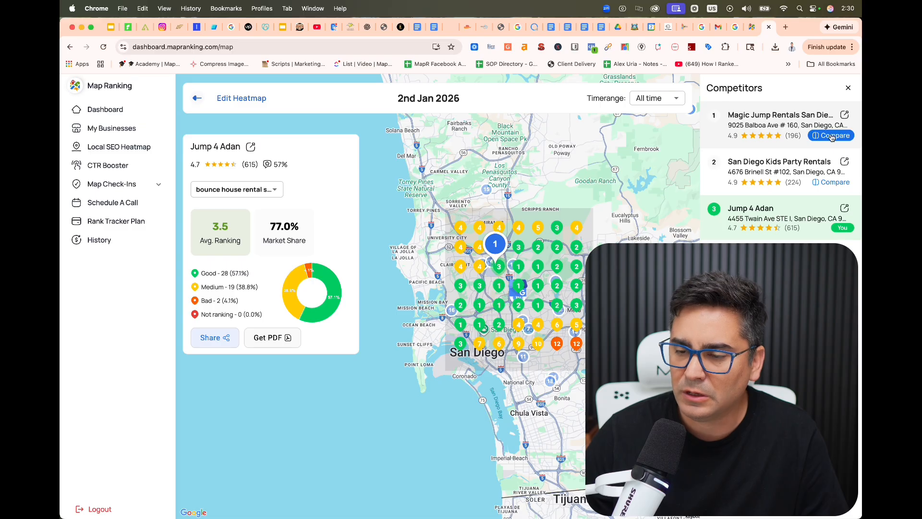
{"action": "left_click", "coordinate": [832, 136]}
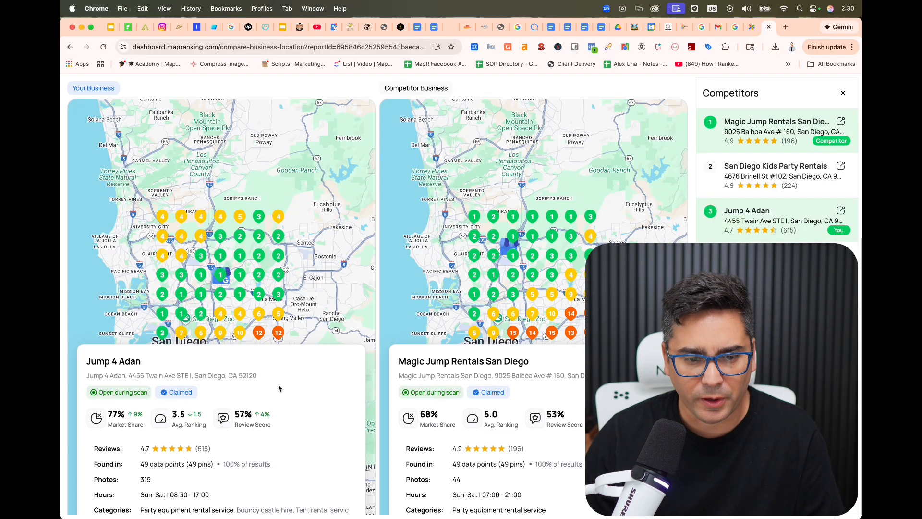
{"action": "scroll", "coordinate": [278, 388], "scroll_direction": "down", "scroll_amount": 3}
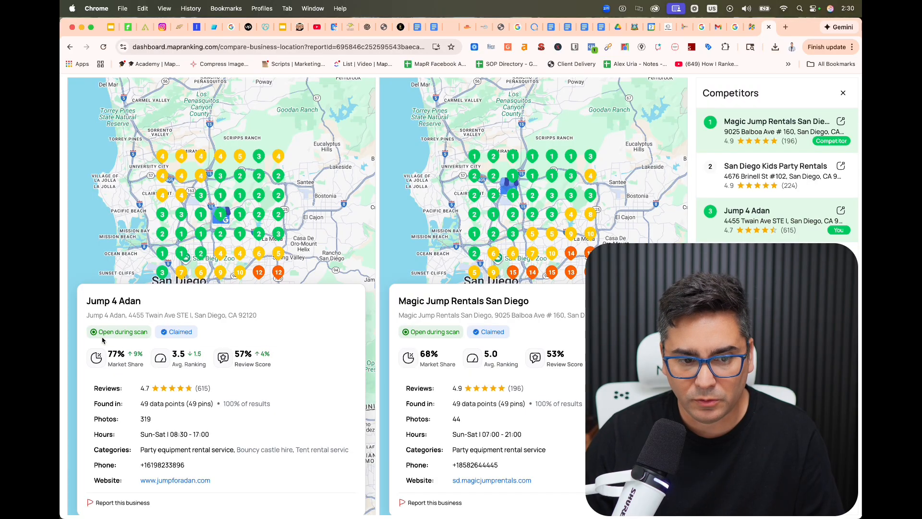
{"action": "left_click_drag", "start_coordinate": [98, 334], "coordinate": [143, 331]}
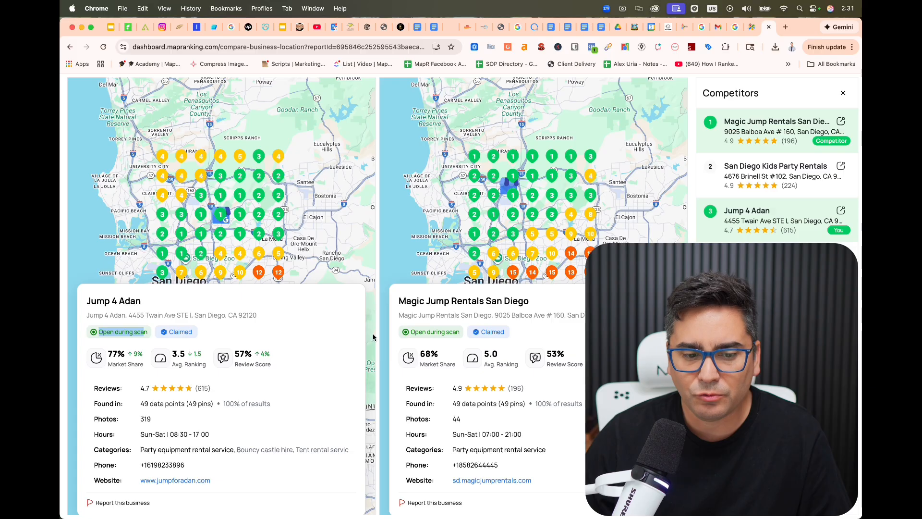
{"action": "scroll", "coordinate": [269, 404], "scroll_direction": "up", "scroll_amount": 1}
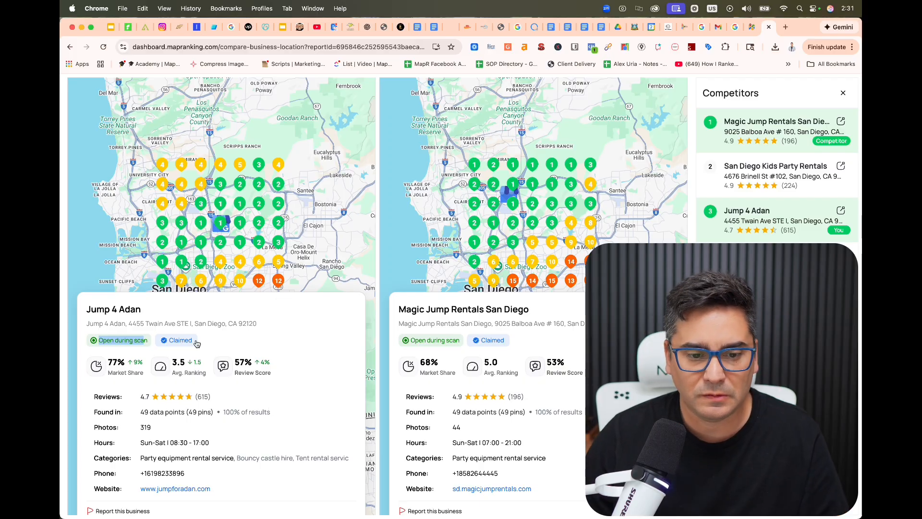
Compare the market share figures of Jump 4 Adan and Magic Jump Rentals San Diego in the business comparison.
{"action": "left_click", "coordinate": [123, 372]}
{"action": "left_click_drag", "start_coordinate": [109, 363], "coordinate": [142, 371]}
{"action": "scroll", "coordinate": [141, 372], "scroll_direction": "down", "scroll_amount": 1}
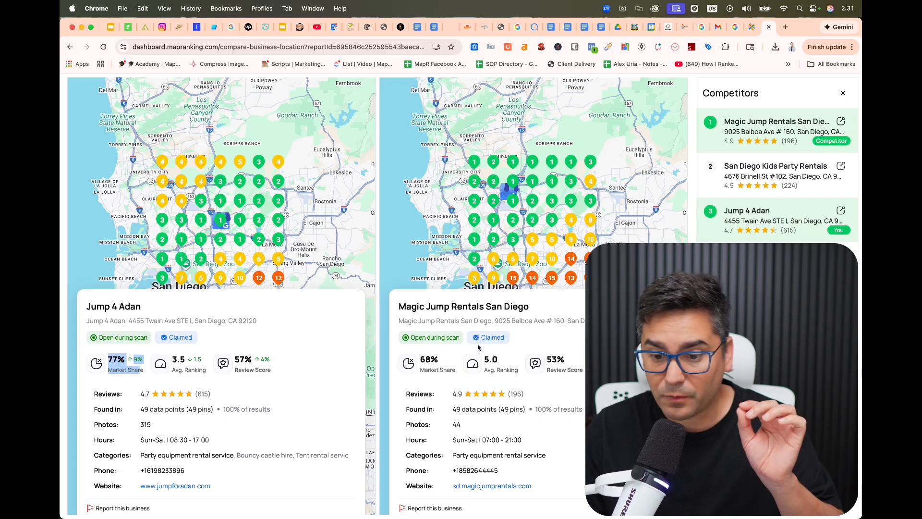
{"action": "left_click_drag", "start_coordinate": [398, 306], "coordinate": [537, 310]}
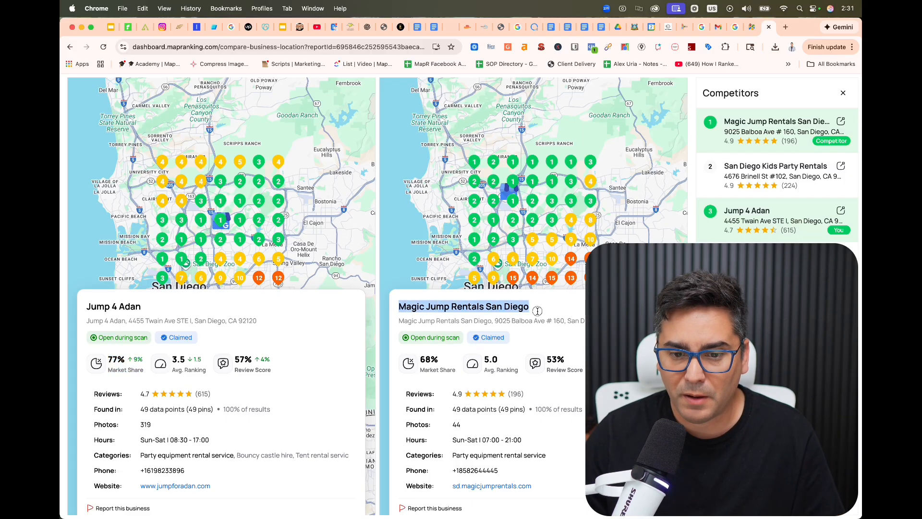
{"action": "left_click", "coordinate": [441, 388]}
{"action": "left_click_drag", "start_coordinate": [420, 359], "coordinate": [448, 363]}
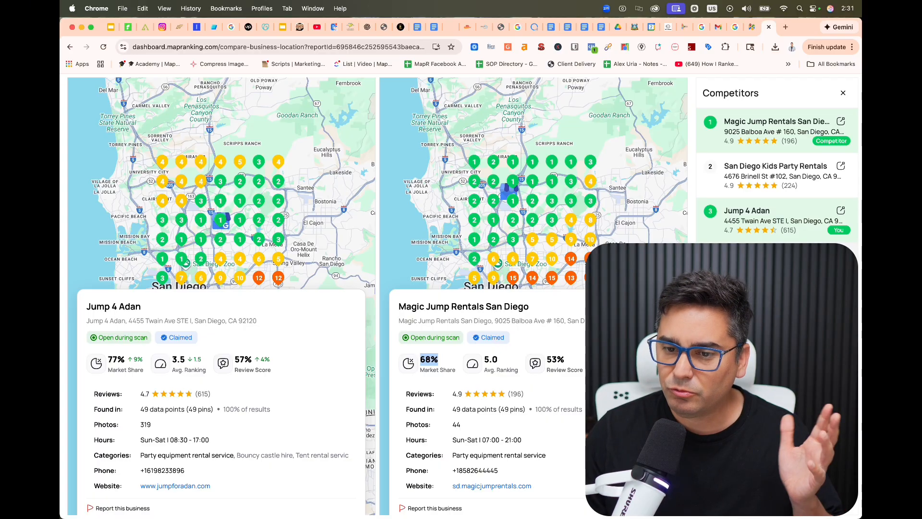
{"action": "left_click", "coordinate": [777, 264]}
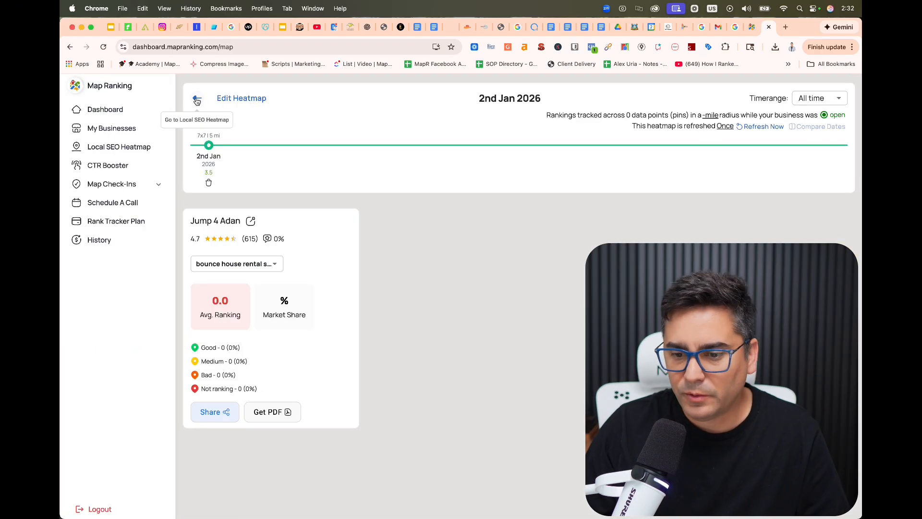
Leave the heatmap report and open the CTR Booster setup form for Jump 4 Adan.
{"action": "left_click", "coordinate": [197, 100]}
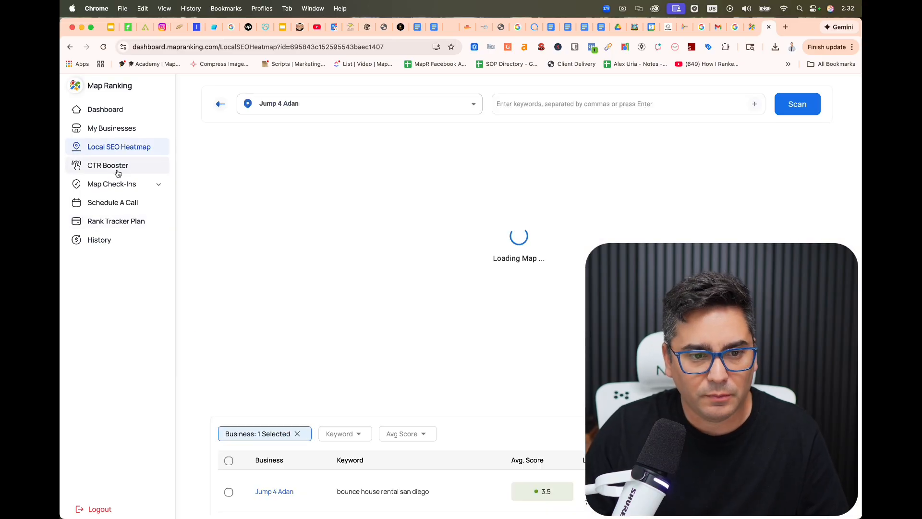
{"action": "left_click", "coordinate": [118, 168]}
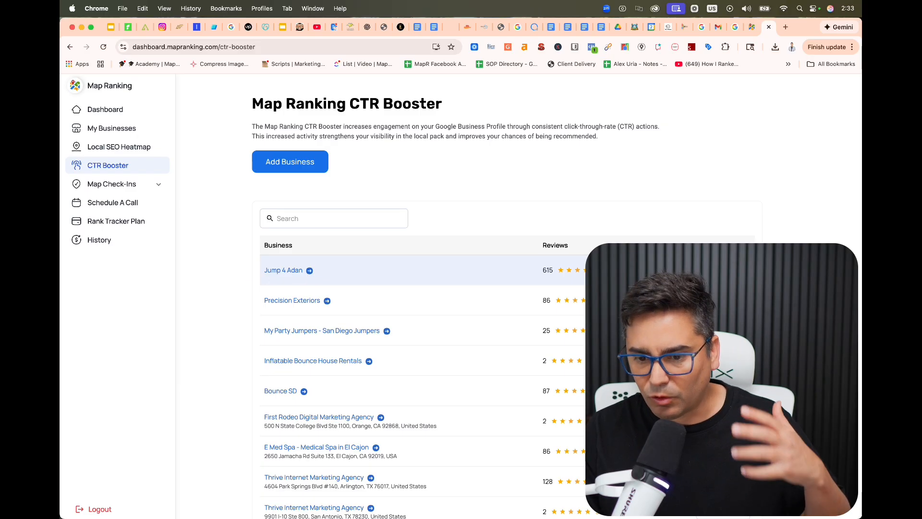
{"action": "left_click", "coordinate": [284, 270]}
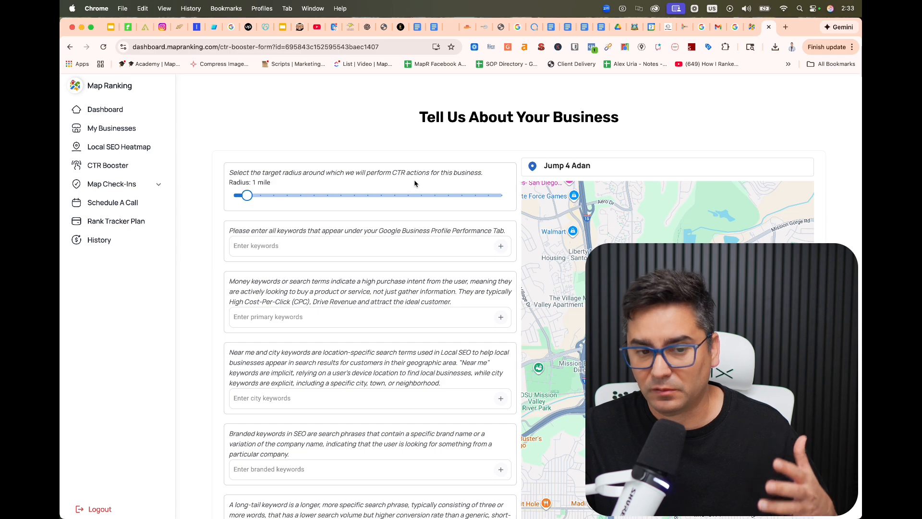
Set the target radius for Jump 4 Adan's CTR actions to 5 miles.
{"action": "mouse_move", "coordinate": [247, 199]}
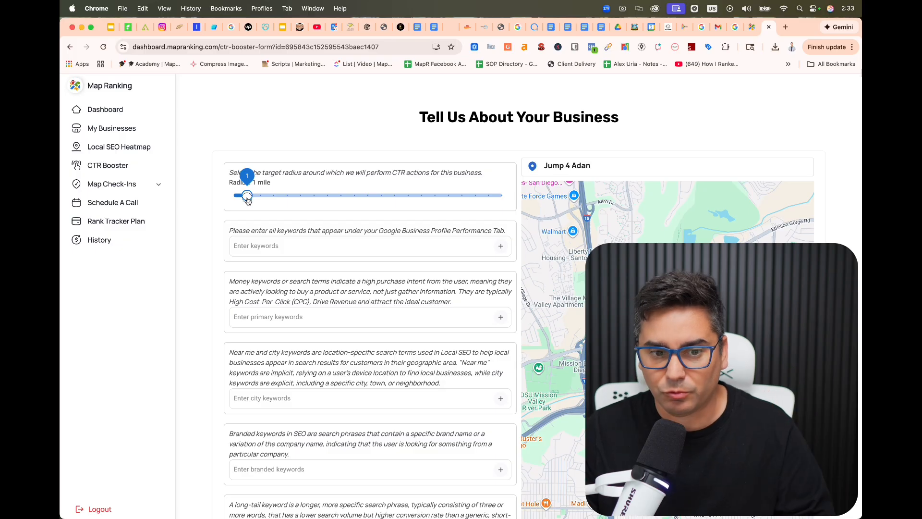
{"action": "left_click_drag", "start_coordinate": [247, 199], "coordinate": [301, 197]}
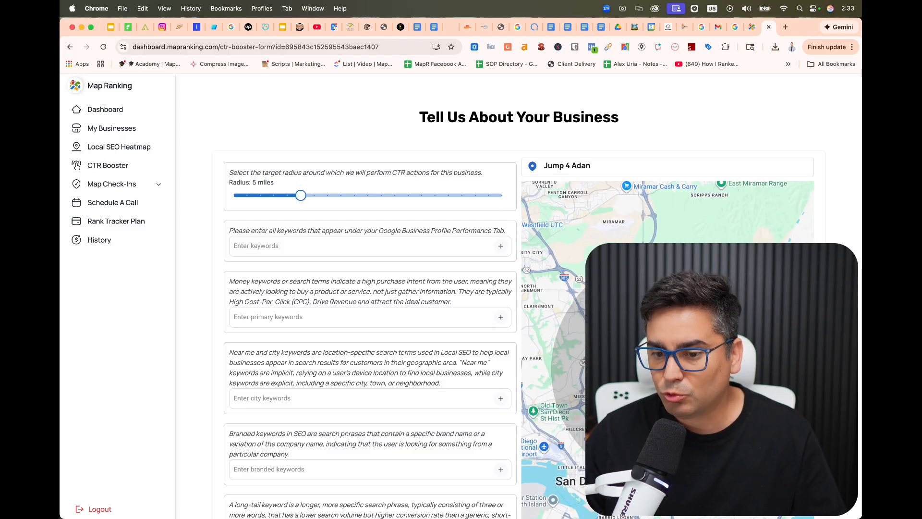
{"action": "scroll", "coordinate": [406, 155], "scroll_direction": "down", "scroll_amount": 5}
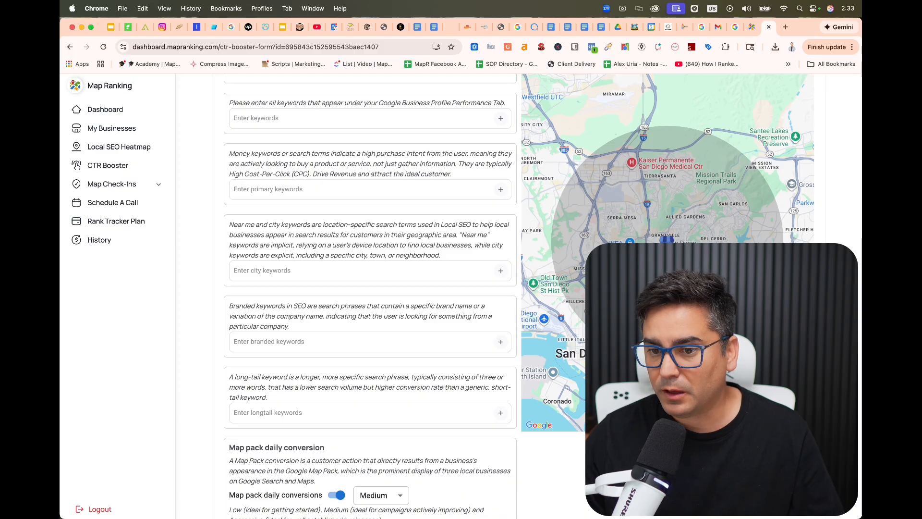
{"action": "scroll", "coordinate": [672, 238], "scroll_direction": "up", "scroll_amount": 3}
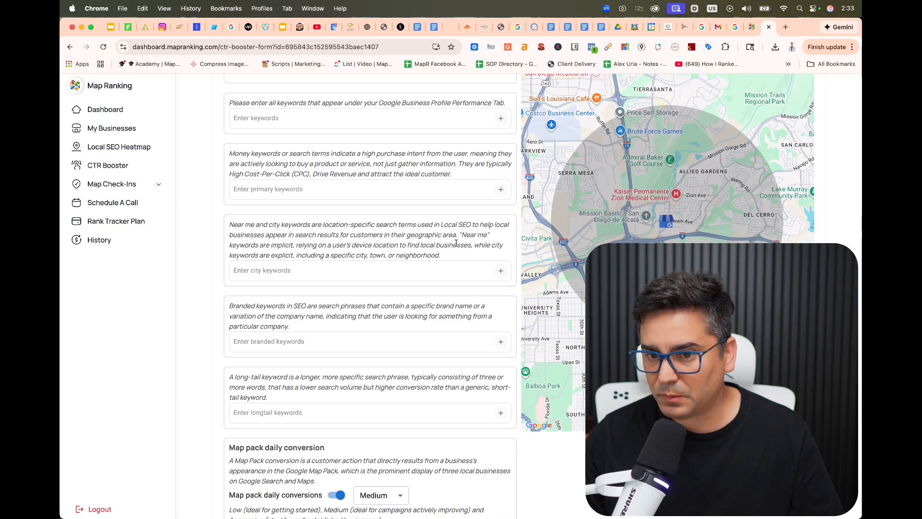
{"action": "scroll", "coordinate": [455, 243], "scroll_direction": "up", "scroll_amount": 5}
{"action": "mouse_move", "coordinate": [298, 197]}
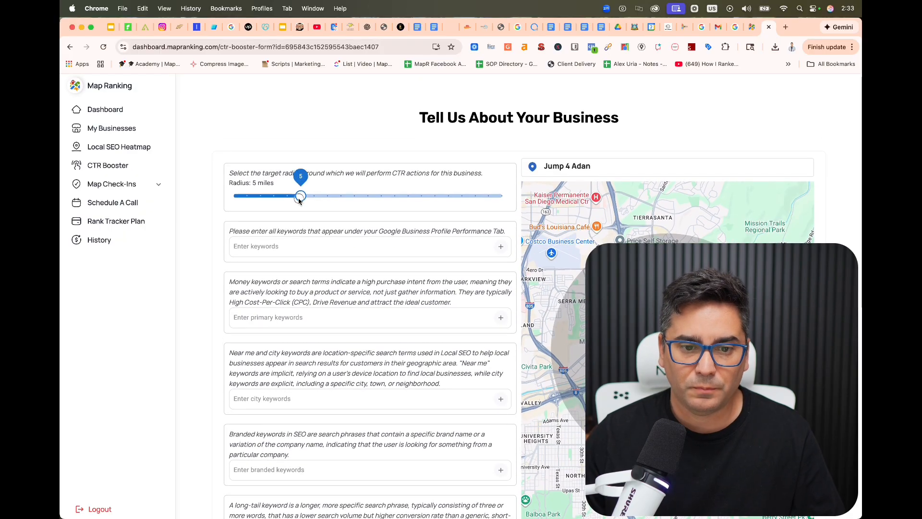
{"action": "mouse_move", "coordinate": [299, 198]}
{"action": "left_mouse_down"}
{"action": "mouse_move", "coordinate": [286, 201]}
{"action": "mouse_move", "coordinate": [298, 201]}
{"action": "left_mouse_up"}
{"action": "scroll", "coordinate": [350, 273], "scroll_direction": "down", "scroll_amount": 1}
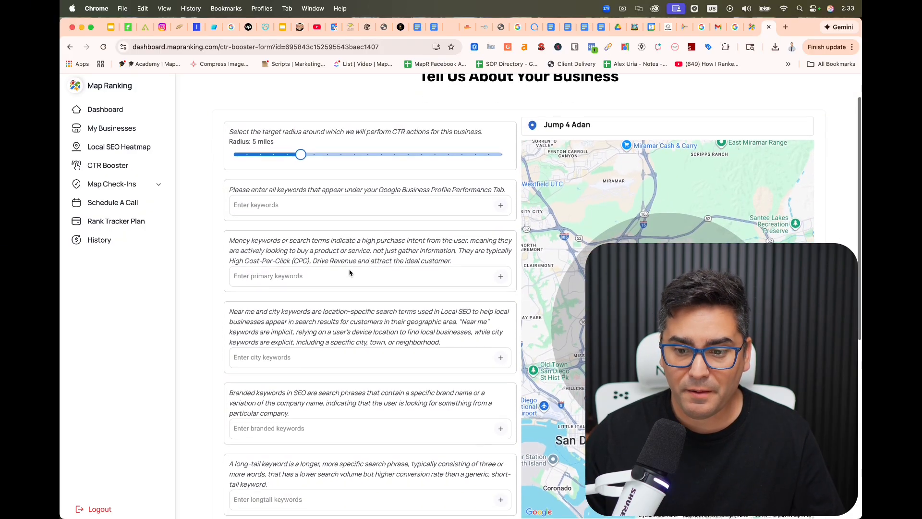
Look through the CTR Booster form and read the instruction for entering the Google Business Profile Performance keywords.
{"action": "scroll", "coordinate": [353, 271], "scroll_direction": "down", "scroll_amount": 4}
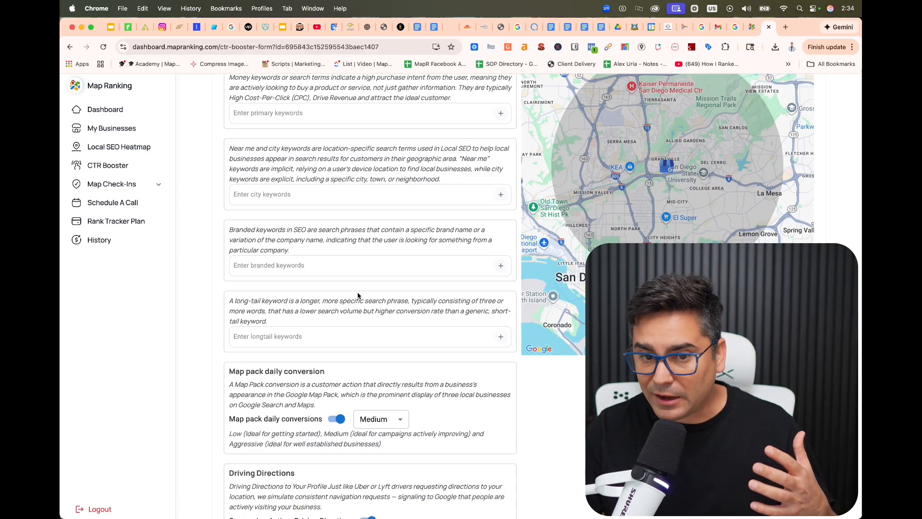
{"action": "scroll", "coordinate": [357, 295], "scroll_direction": "up", "scroll_amount": 1}
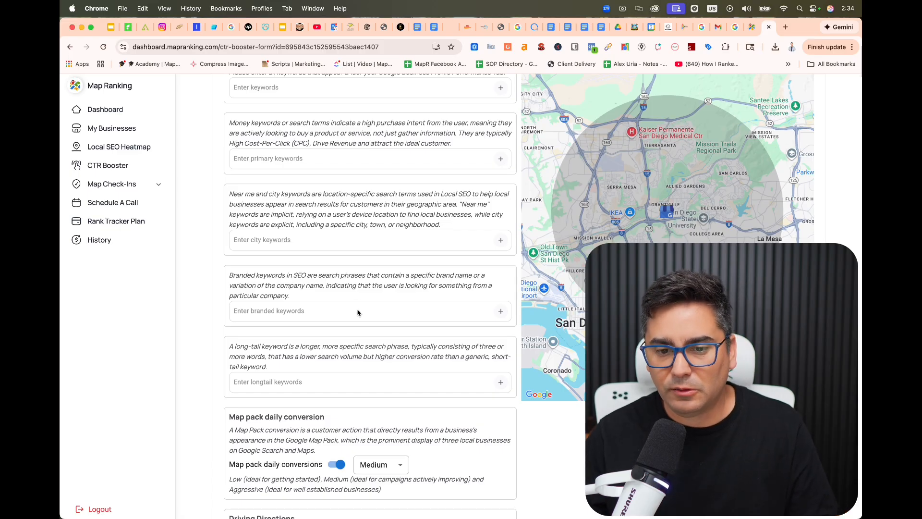
{"action": "scroll", "coordinate": [357, 312], "scroll_direction": "up", "scroll_amount": 5}
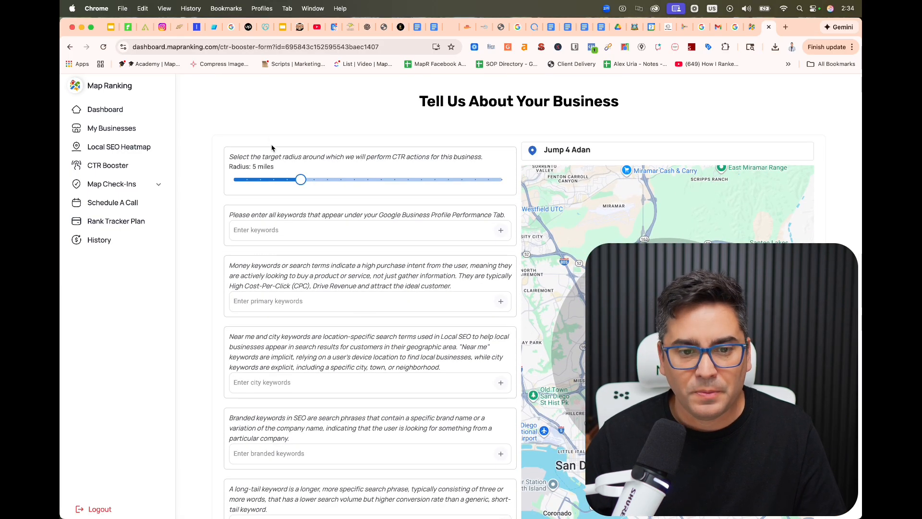
{"action": "mouse_move", "coordinate": [301, 180]}
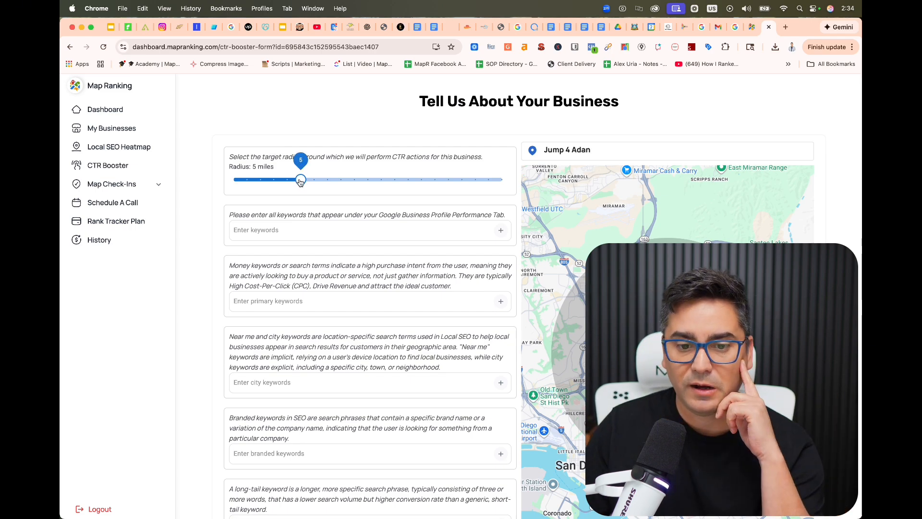
{"action": "scroll", "coordinate": [301, 206], "scroll_direction": "down", "scroll_amount": 2}
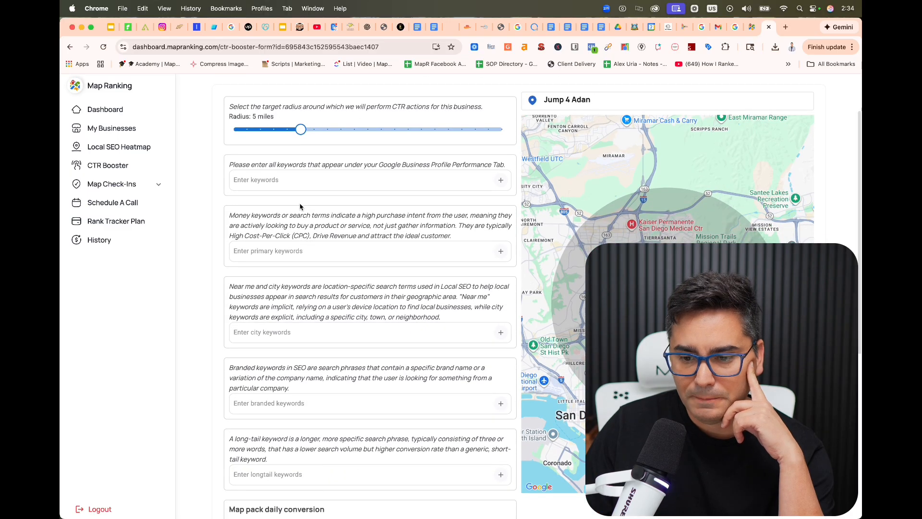
{"action": "left_click_drag", "start_coordinate": [238, 166], "coordinate": [498, 164]}
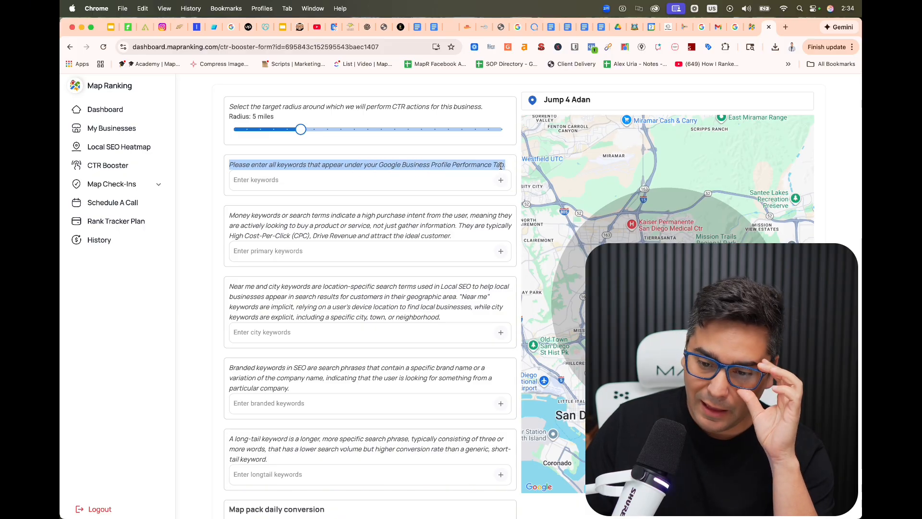
{"action": "left_click", "coordinate": [456, 178]}
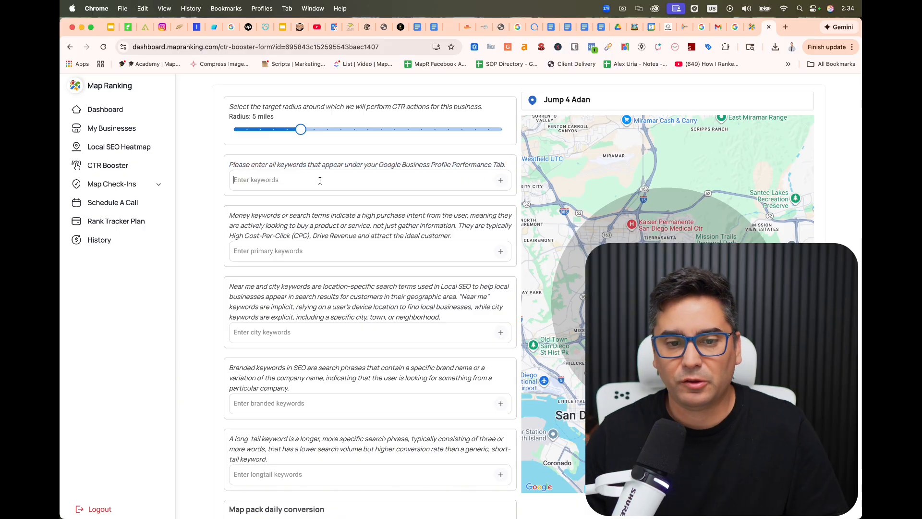
{"action": "left_click_drag", "start_coordinate": [229, 165], "coordinate": [504, 166]}
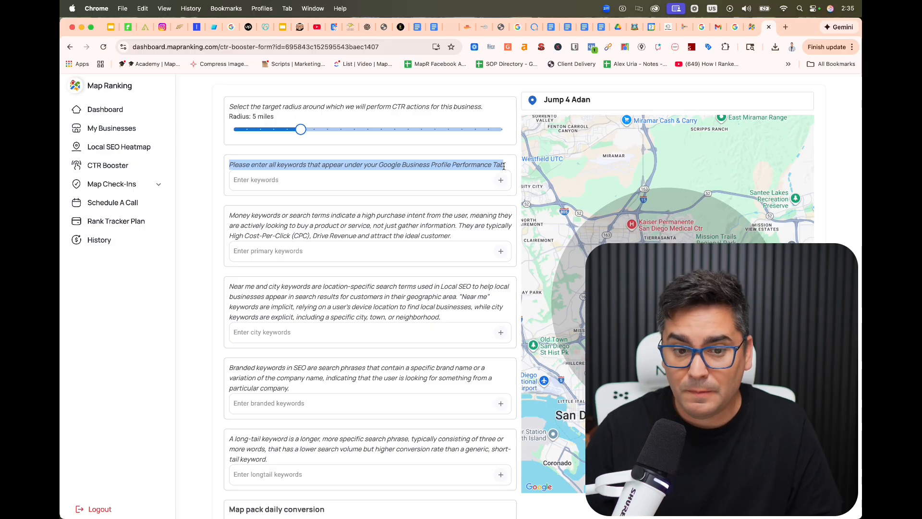
Read the descriptions of the money, near me and city, branded, and long-tail keyword fields, and recheck the Performance keywords instruction.
{"action": "scroll", "coordinate": [248, 233], "scroll_direction": "down", "scroll_amount": 1}
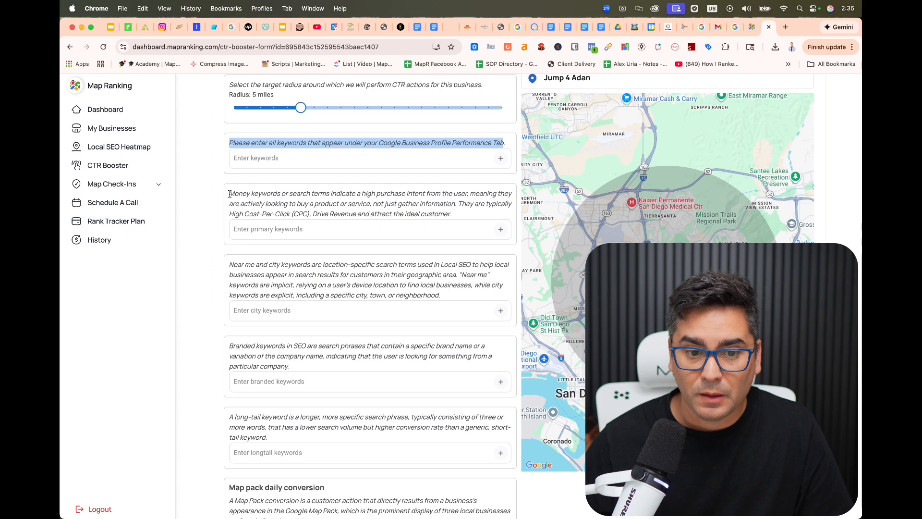
{"action": "left_click_drag", "start_coordinate": [230, 193], "coordinate": [302, 197]}
{"action": "left_click_drag", "start_coordinate": [226, 269], "coordinate": [276, 268]}
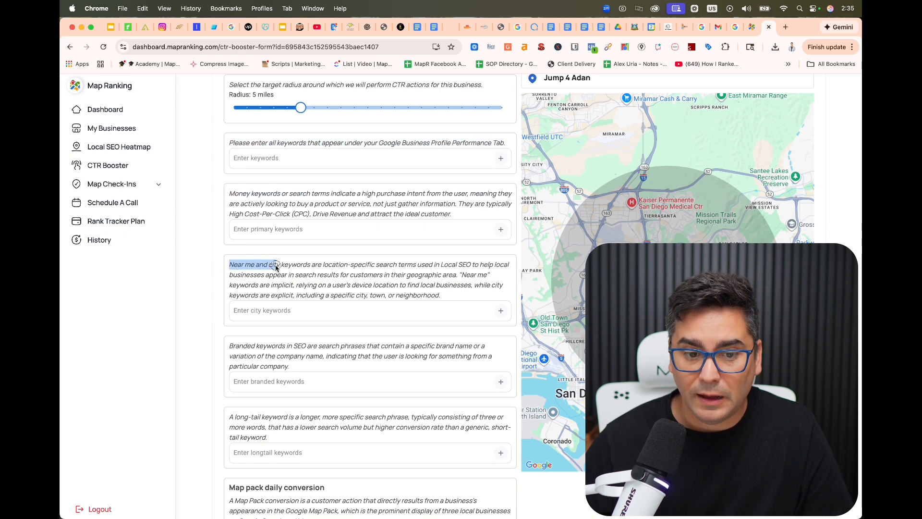
{"action": "left_click_drag", "start_coordinate": [229, 346], "coordinate": [313, 345]}
{"action": "scroll", "coordinate": [292, 380], "scroll_direction": "down", "scroll_amount": 2}
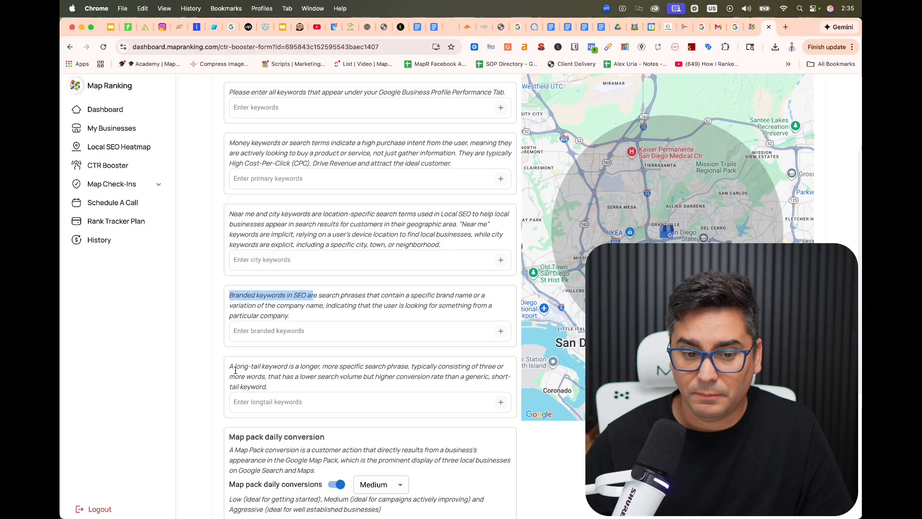
{"action": "left_click_drag", "start_coordinate": [229, 366], "coordinate": [296, 364]}
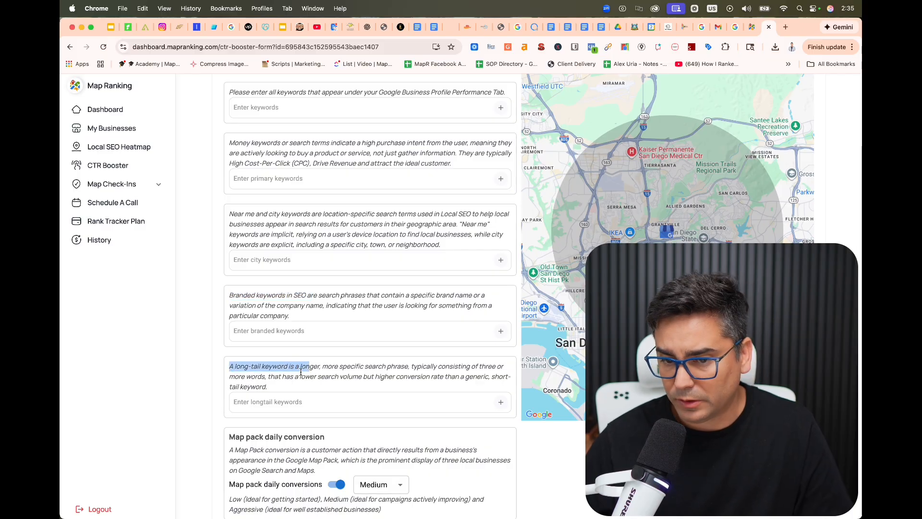
{"action": "scroll", "coordinate": [301, 371], "scroll_direction": "up", "scroll_amount": 2}
{"action": "left_click_drag", "start_coordinate": [230, 148], "coordinate": [435, 157]}
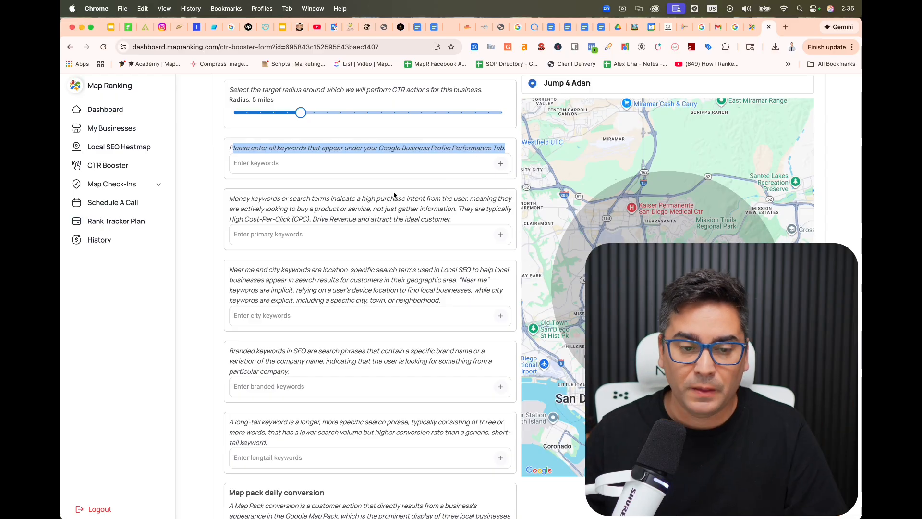
{"action": "left_click", "coordinate": [379, 201]}
Switch to Sublime Text and review the Primary / Money, City & "Near Me", Branded and Long-Tail keyword groups.
{"action": "mouse_move", "coordinate": [663, 517]}
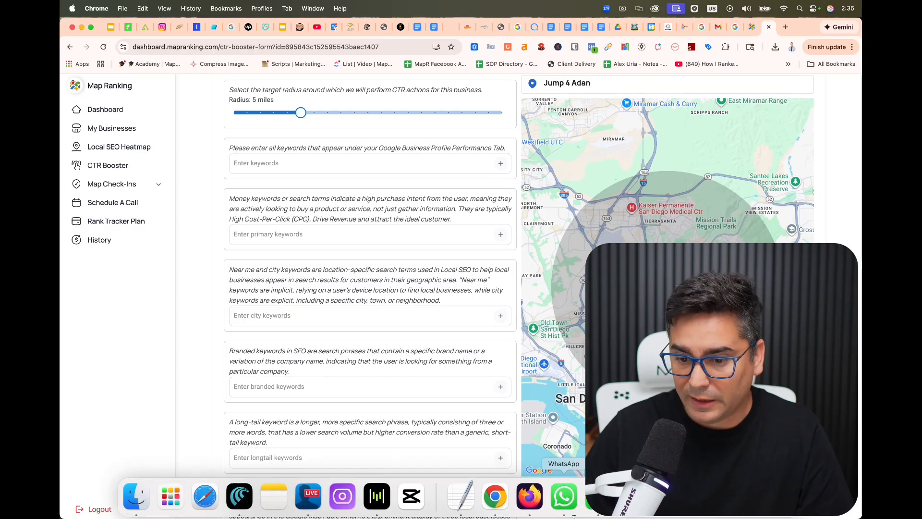
{"action": "left_click", "coordinate": [667, 497]}
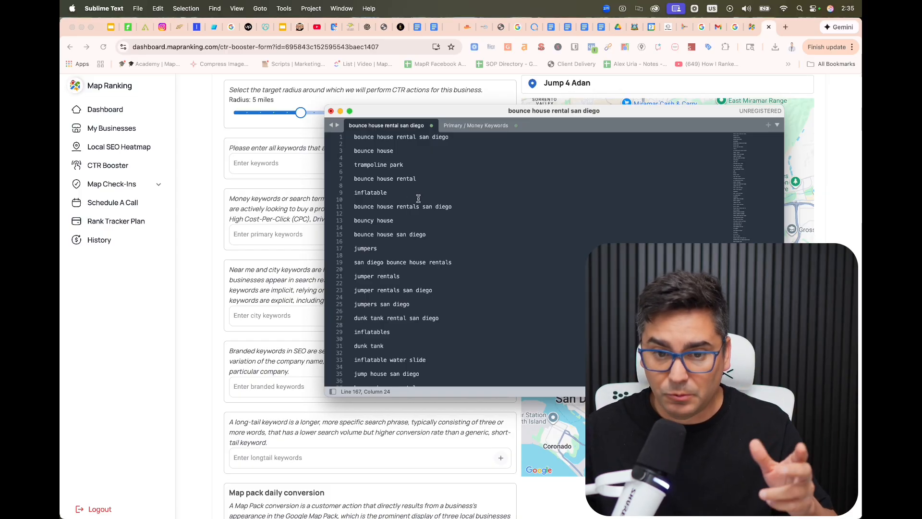
{"action": "left_click", "coordinate": [461, 128]}
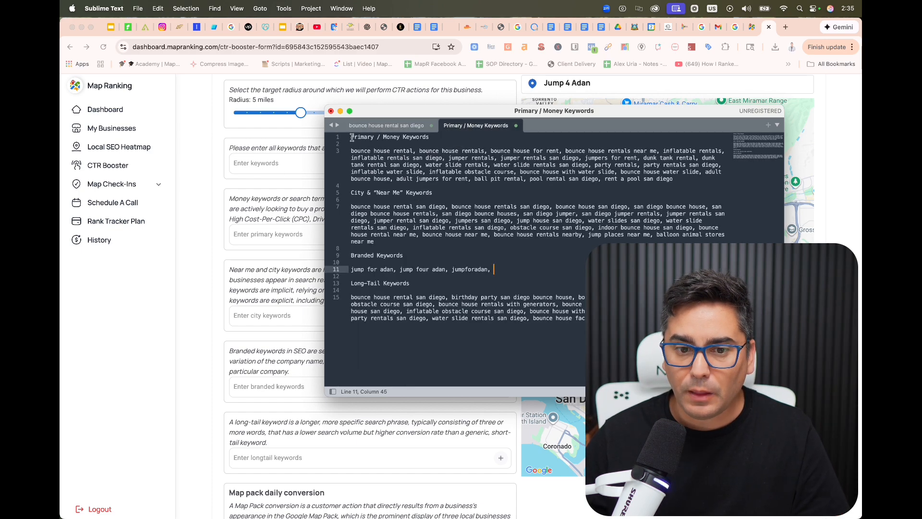
{"action": "left_click_drag", "start_coordinate": [352, 138], "coordinate": [431, 139]}
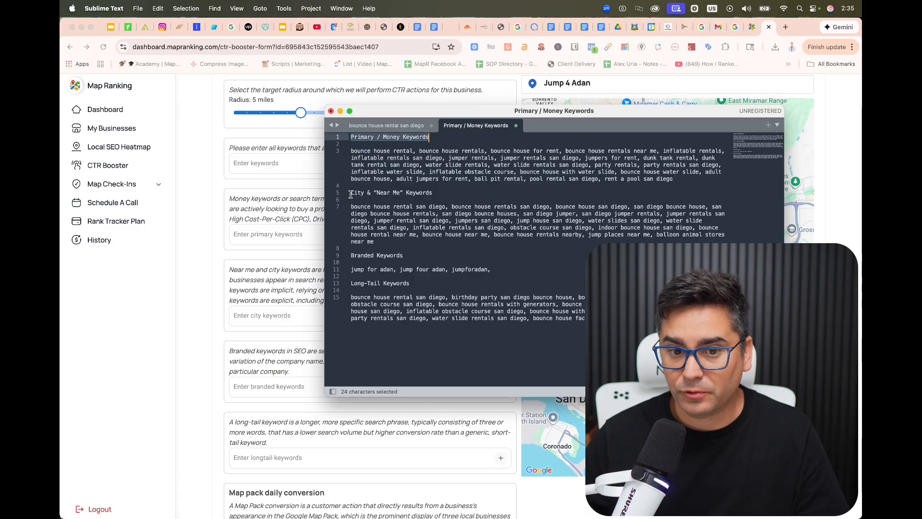
{"action": "left_click_drag", "start_coordinate": [350, 194], "coordinate": [430, 194]}
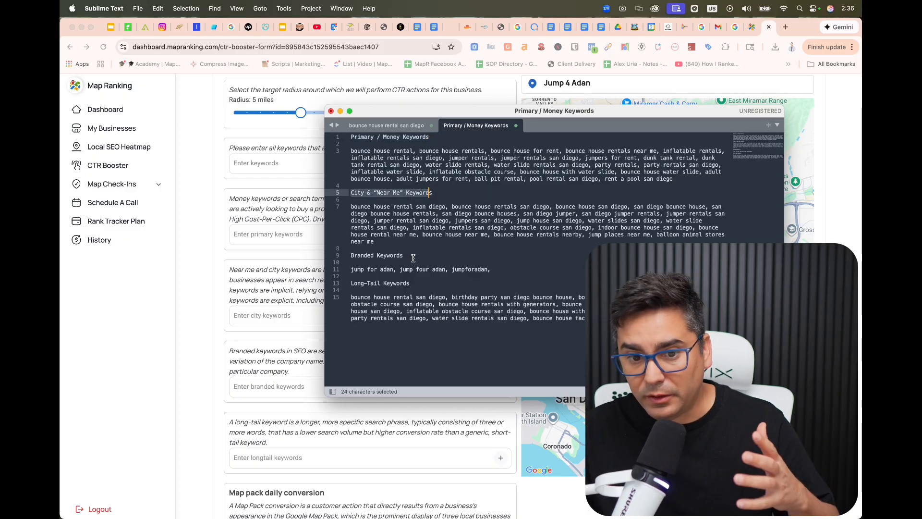
{"action": "left_click_drag", "start_coordinate": [351, 255], "coordinate": [428, 283]}
Return to the CTR Booster form in Chrome and read the explanation of money keywords.
{"action": "left_click", "coordinate": [289, 289]}
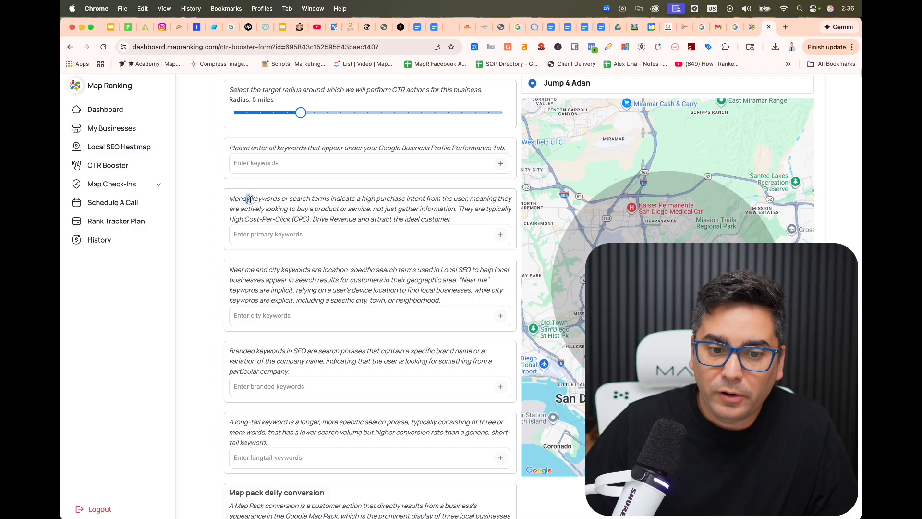
{"action": "left_click_drag", "start_coordinate": [250, 200], "coordinate": [354, 202]}
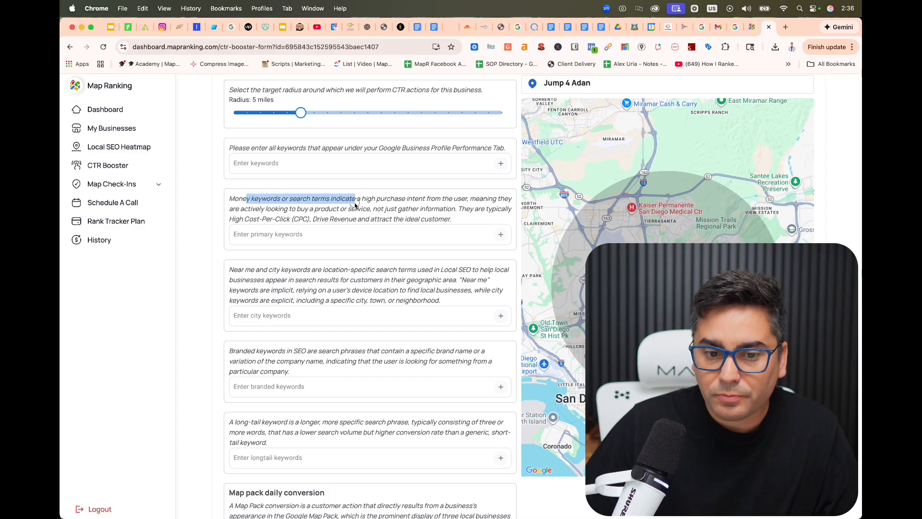
{"action": "left_click_drag", "start_coordinate": [371, 202], "coordinate": [461, 201]}
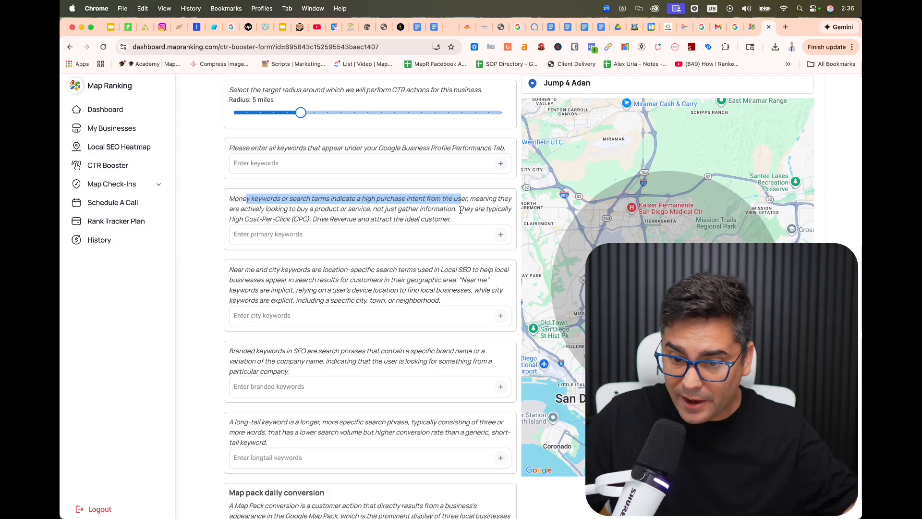
{"action": "left_click", "coordinate": [468, 208]}
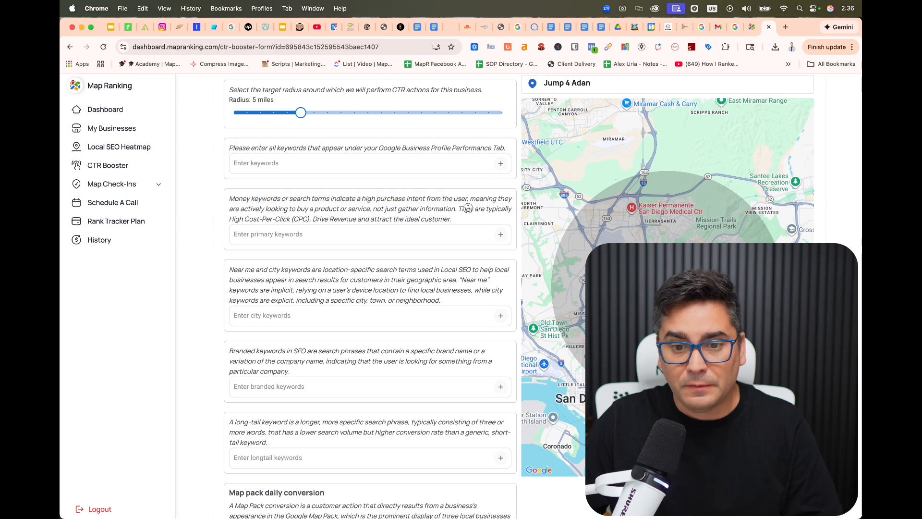
Reread the money keywords explanation, then switch to Sublime Text and copy the full Primary / Money Keywords list.
{"action": "left_click_drag", "start_coordinate": [250, 213], "coordinate": [317, 218]}
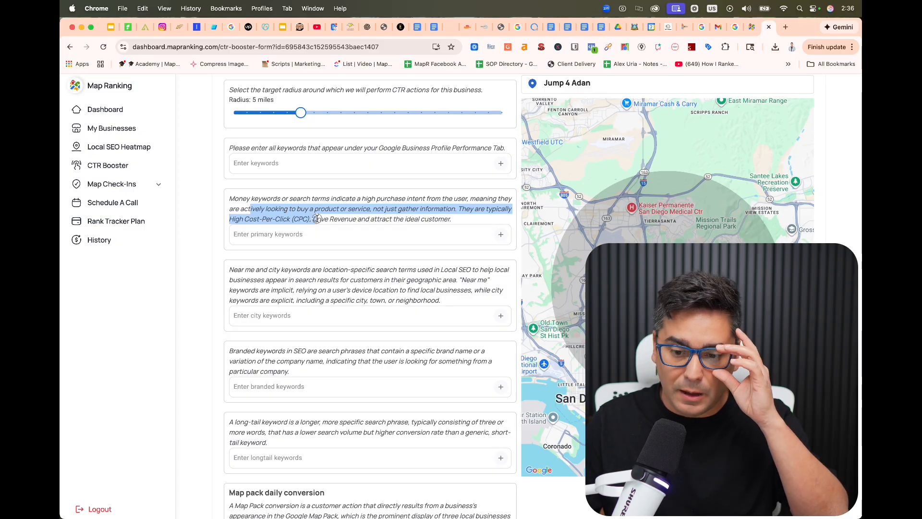
{"action": "scroll", "coordinate": [317, 219], "scroll_direction": "down", "scroll_amount": 1}
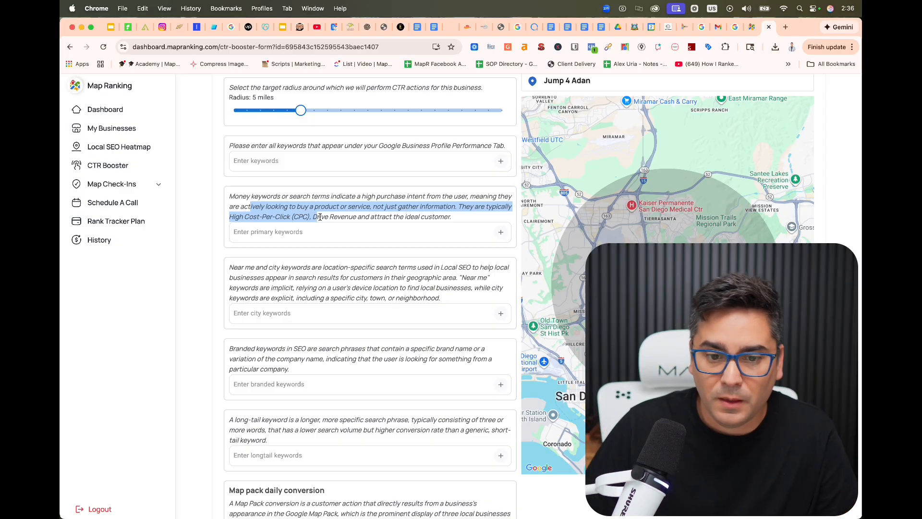
{"action": "left_click", "coordinate": [313, 222]}
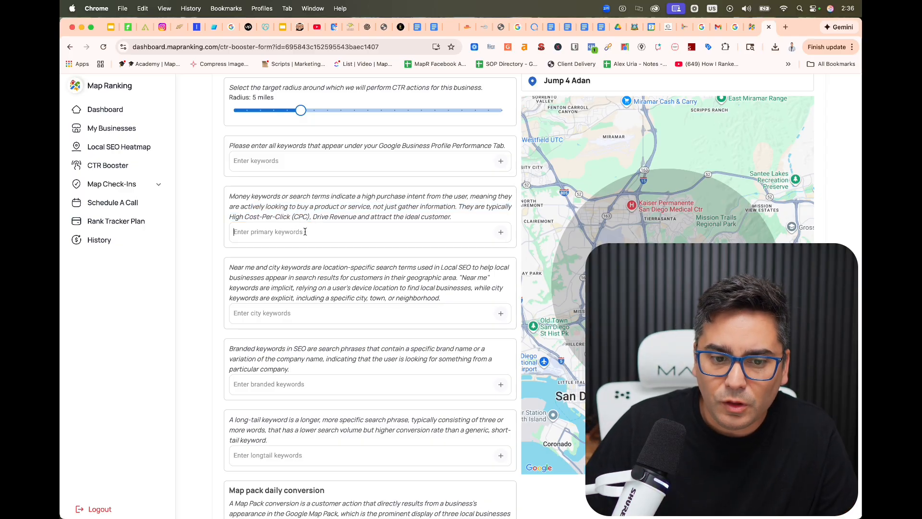
{"action": "mouse_move", "coordinate": [411, 517]}
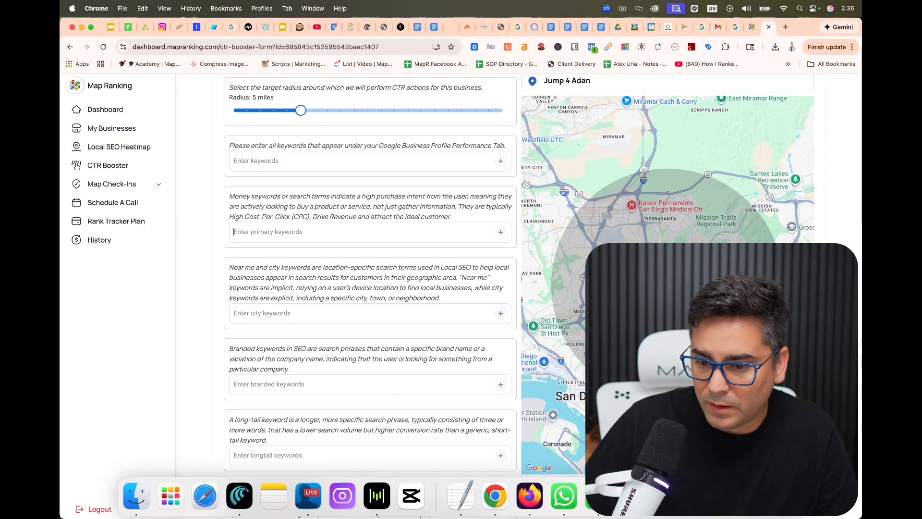
{"action": "left_click", "coordinate": [633, 496]}
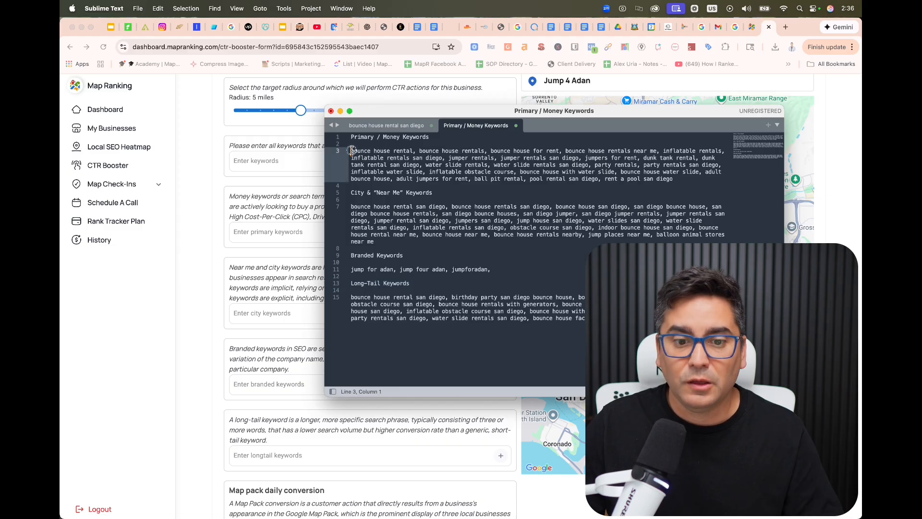
{"action": "left_click_drag", "start_coordinate": [351, 151], "coordinate": [685, 181]}
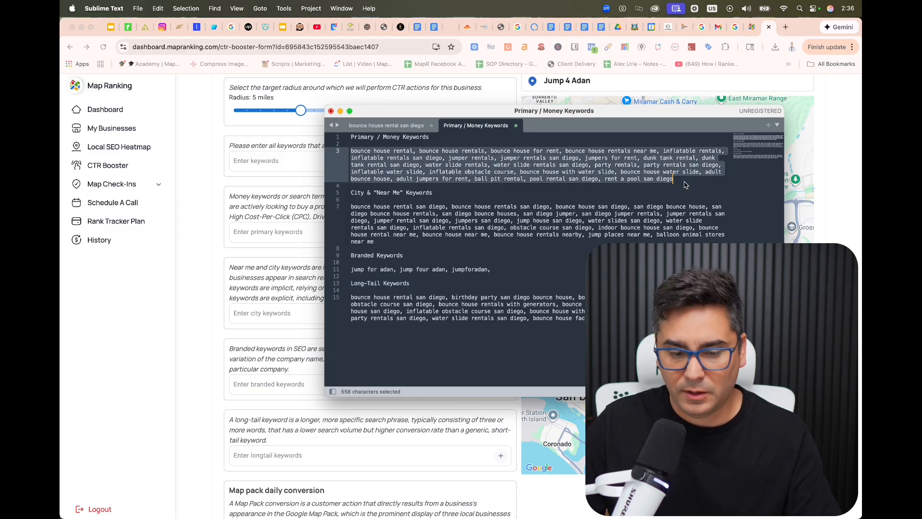
{"action": "key", "text": "cmd+c"}
Return to the CTR Booster form in Chrome and add the copied Primary / Money list as primary keywords.
{"action": "key", "text": "cmd+Tab"}
{"action": "left_click", "coordinate": [254, 231]}
{"action": "key", "text": "cmd+v"}
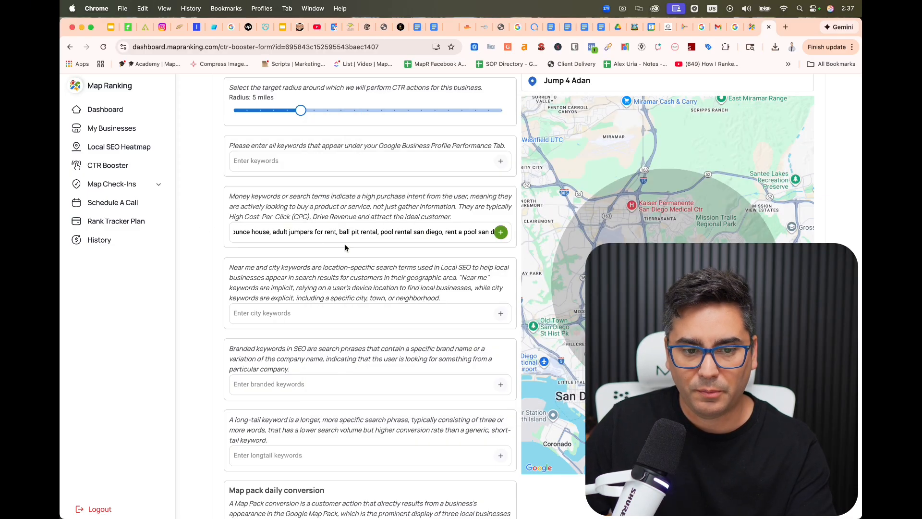
{"action": "left_click", "coordinate": [501, 232]}
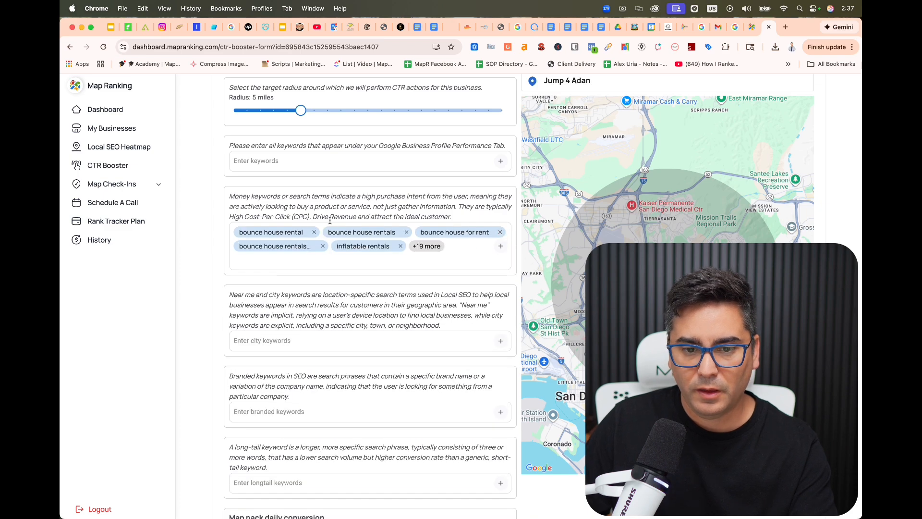
Switch to Sublime Text and copy the whole City & "Near Me" Keywords list.
{"action": "scroll", "coordinate": [343, 246], "scroll_direction": "down", "scroll_amount": 3}
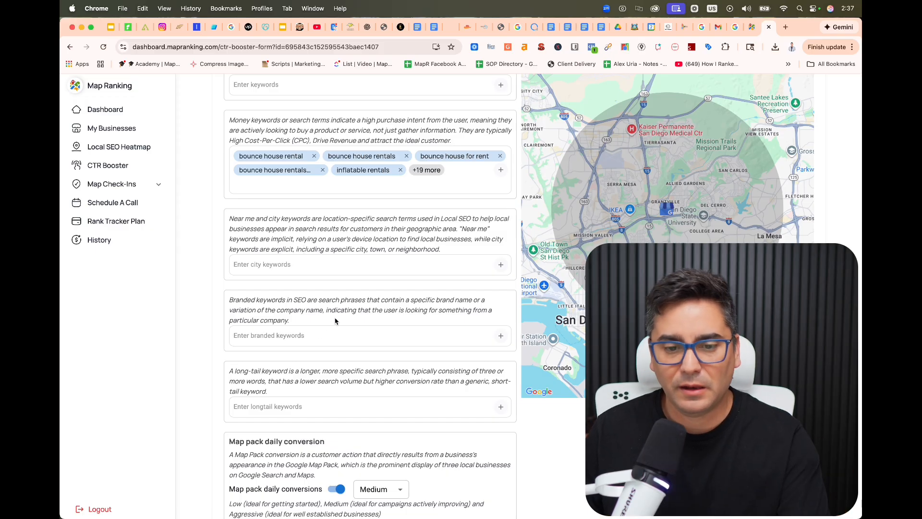
{"action": "mouse_move", "coordinate": [708, 516]}
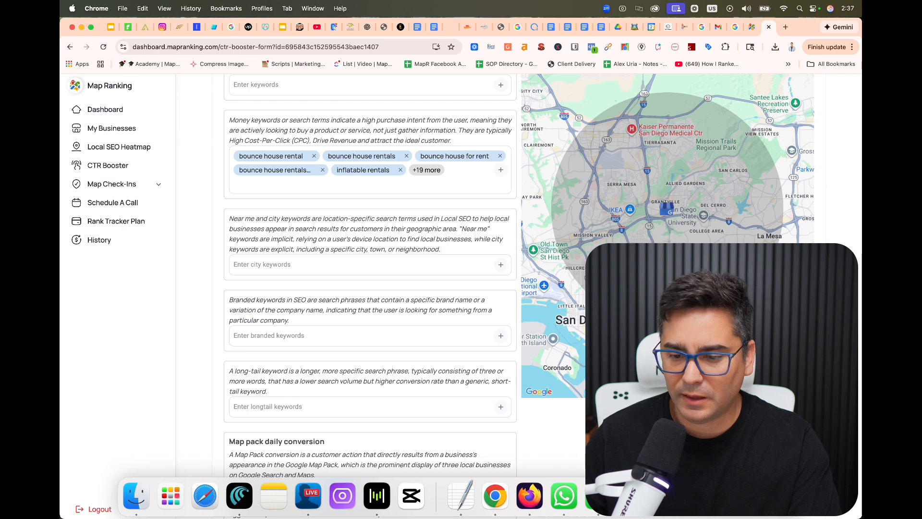
{"action": "left_click", "coordinate": [701, 497]}
{"action": "left_click", "coordinate": [445, 240]}
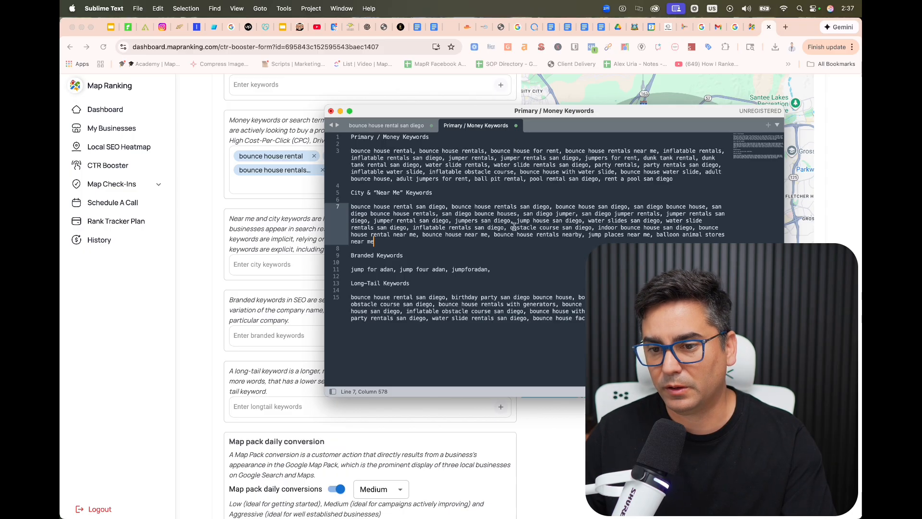
{"action": "left_click_drag", "start_coordinate": [352, 208], "coordinate": [380, 240]}
Return to the CTR Booster form and add the copied City & "Near Me" list as city keywords.
{"action": "left_click", "coordinate": [262, 304]}
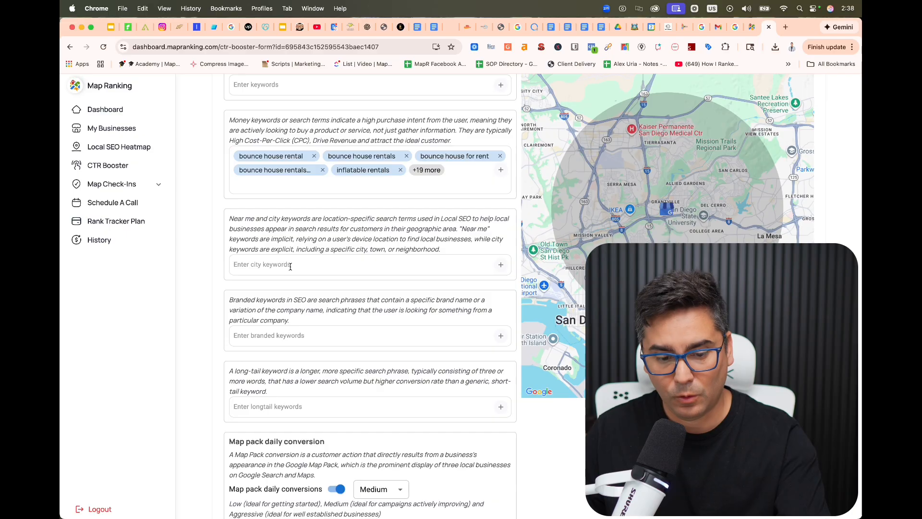
{"action": "key", "text": "super+v"}
{"action": "key", "text": "Return"}
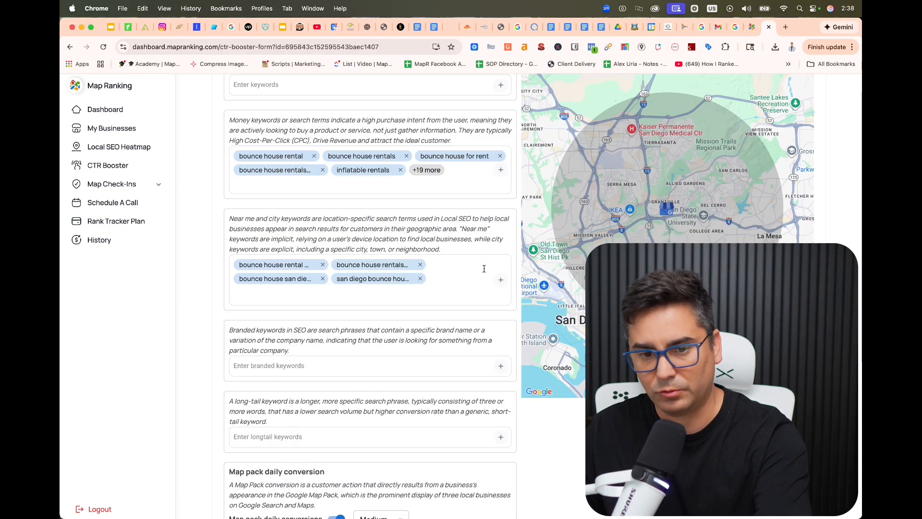
{"action": "scroll", "coordinate": [374, 298], "scroll_direction": "up", "scroll_amount": 1}
{"action": "scroll", "coordinate": [374, 299], "scroll_direction": "down", "scroll_amount": 1}
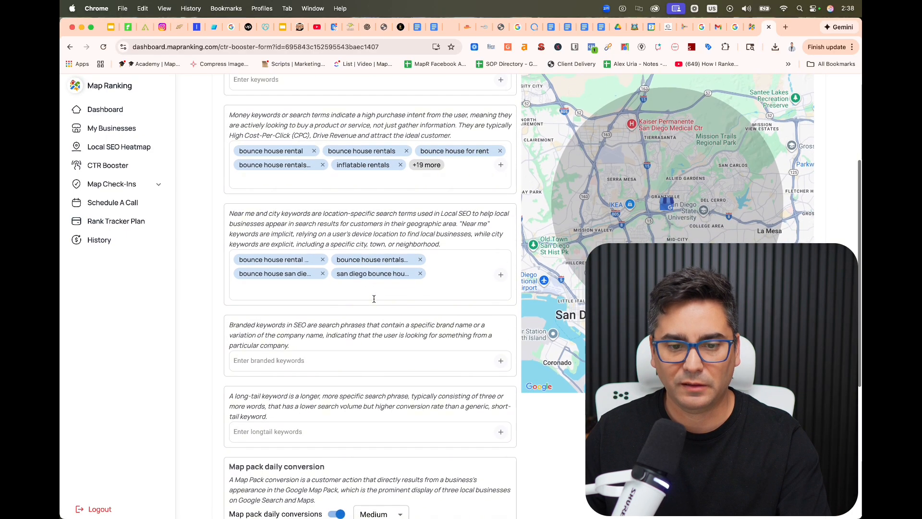
Recheck the City & "Near Me" list in Sublime Text, then remove "bounce house san diego" from the form's city keywords.
{"action": "key", "text": "super+Tab"}
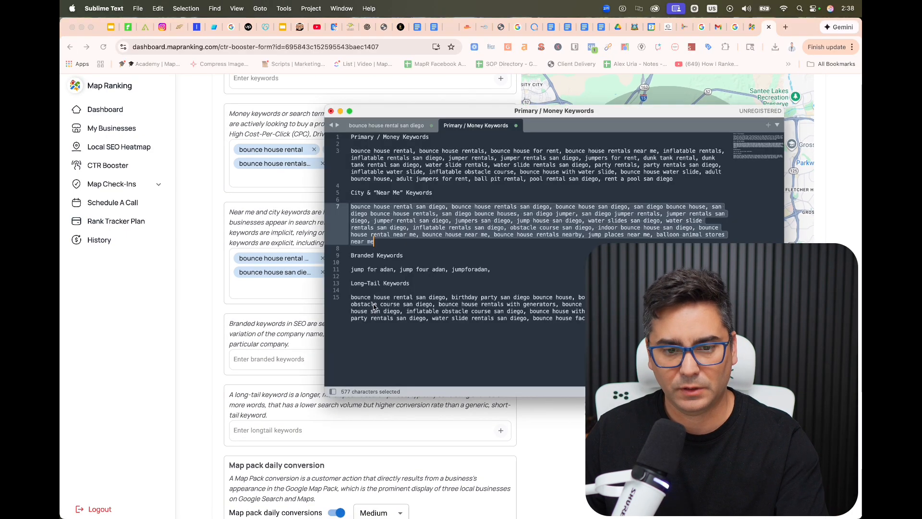
{"action": "right_click", "coordinate": [400, 231]}
{"action": "left_click", "coordinate": [416, 264]}
{"action": "left_click", "coordinate": [319, 279]}
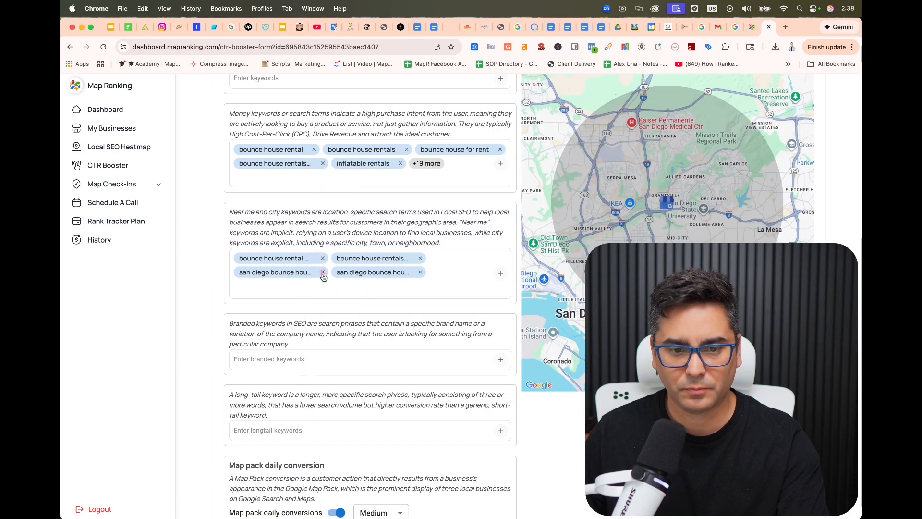
{"action": "key", "text": "super+v"}
{"action": "scroll", "coordinate": [381, 276], "scroll_direction": "down", "scroll_amount": 1}
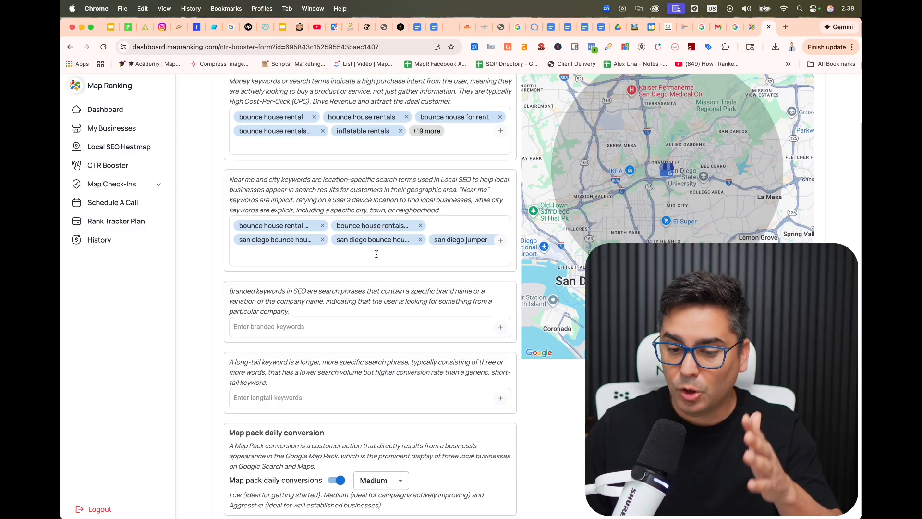
Read the branded keywords description, then copy the Branded Keywords line from Sublime Text.
{"action": "scroll", "coordinate": [365, 260], "scroll_direction": "down", "scroll_amount": 2}
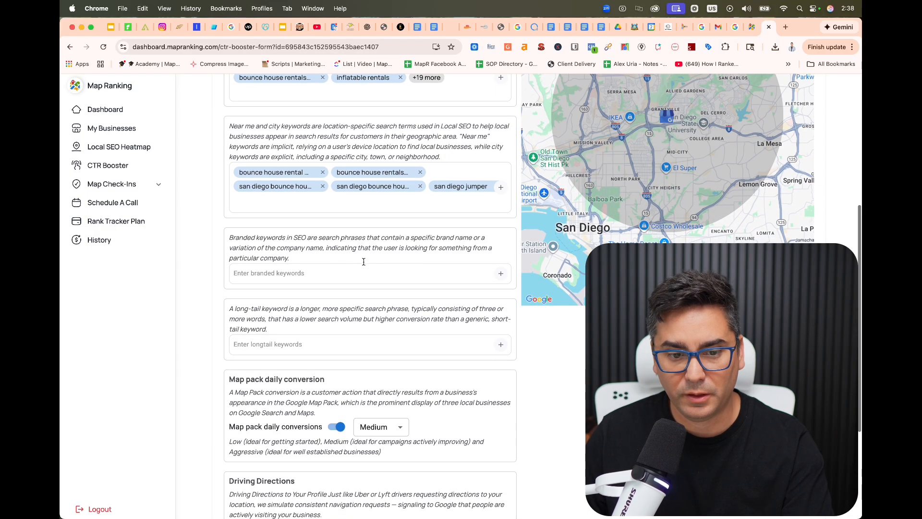
{"action": "left_click_drag", "start_coordinate": [229, 238], "coordinate": [393, 258]}
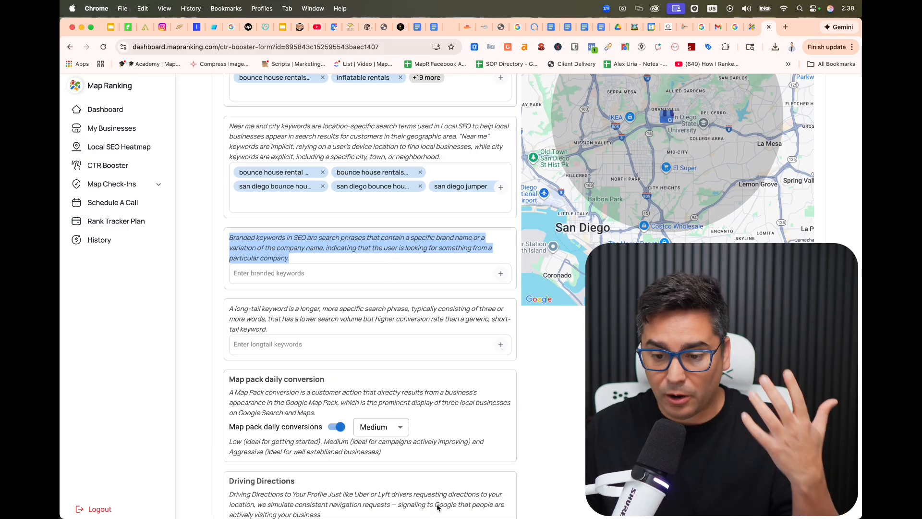
{"action": "mouse_move", "coordinate": [494, 514]}
{"action": "left_click", "coordinate": [667, 496]}
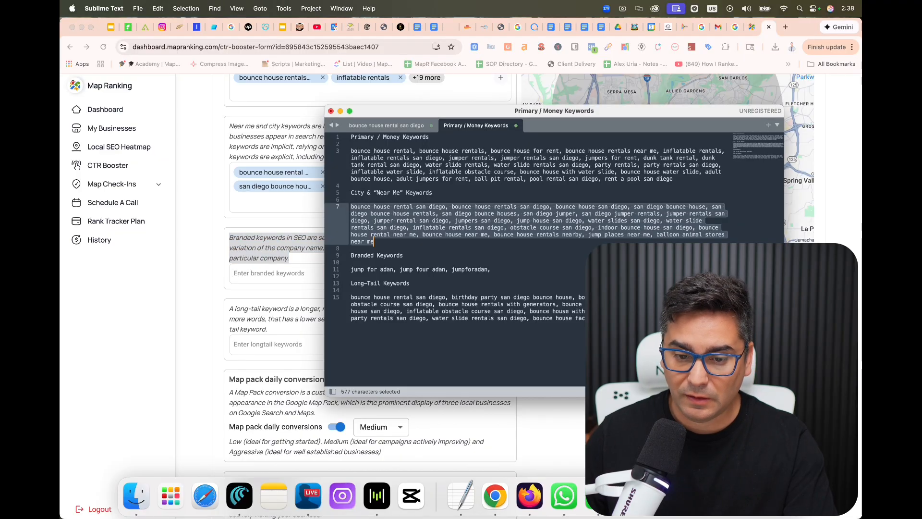
{"action": "left_click_drag", "start_coordinate": [355, 273], "coordinate": [352, 271]}
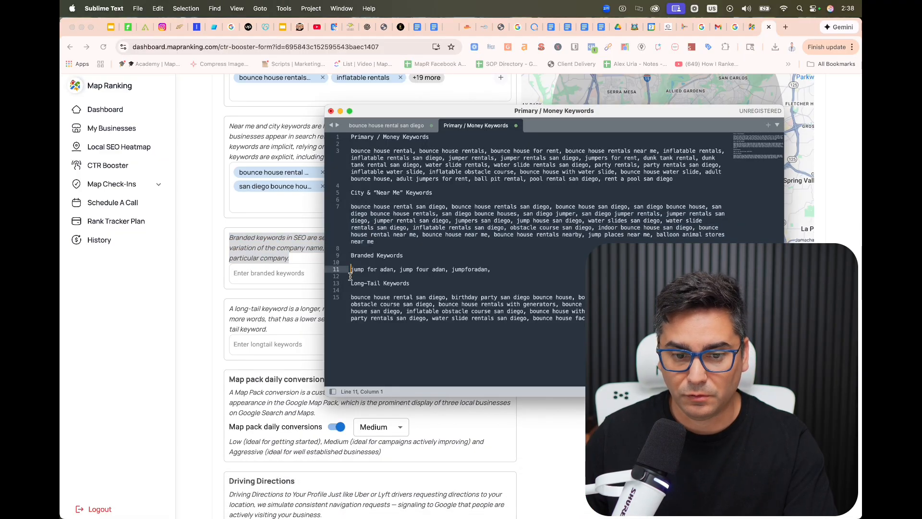
{"action": "left_click_drag", "start_coordinate": [494, 270], "coordinate": [331, 268]}
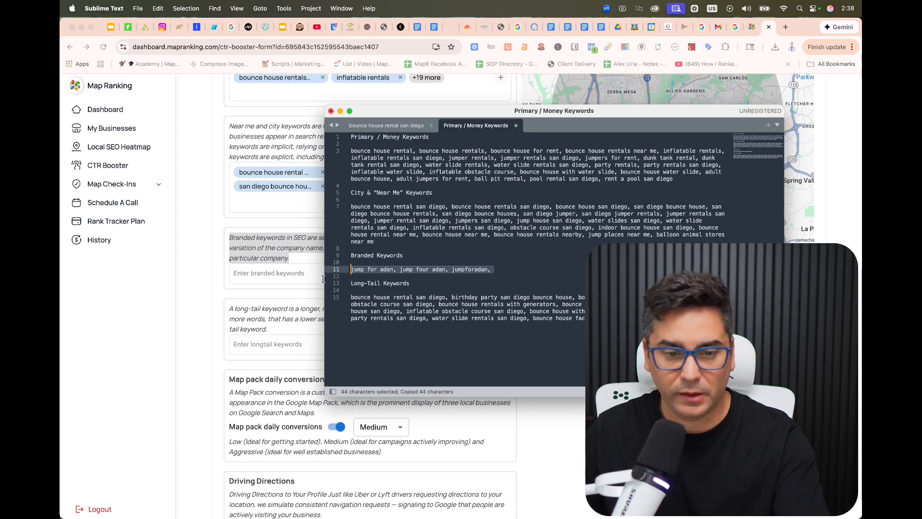
Add "jump for adan, jump four adan, jumpforadan," as branded keywords in the CTR Booster form.
{"action": "left_click", "coordinate": [324, 278]}
{"action": "left_click", "coordinate": [288, 271]}
{"action": "key", "text": "super+v"}
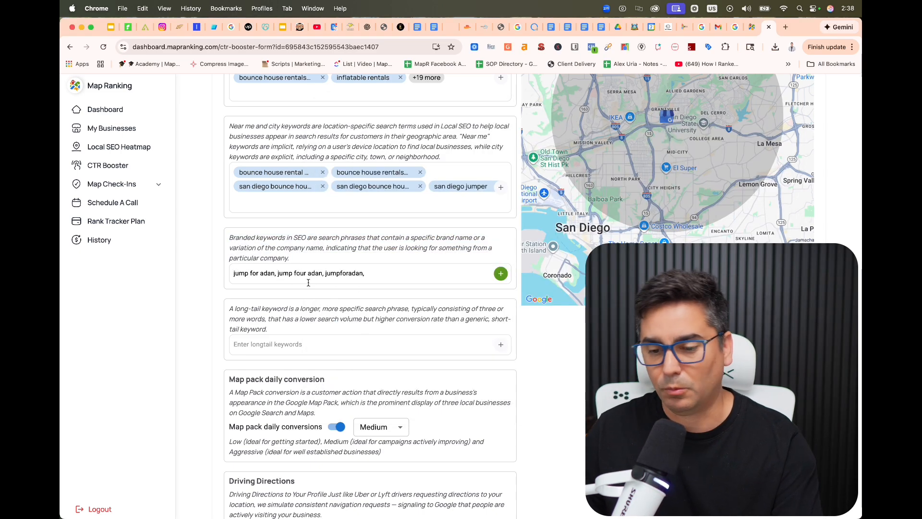
{"action": "key", "text": "Return"}
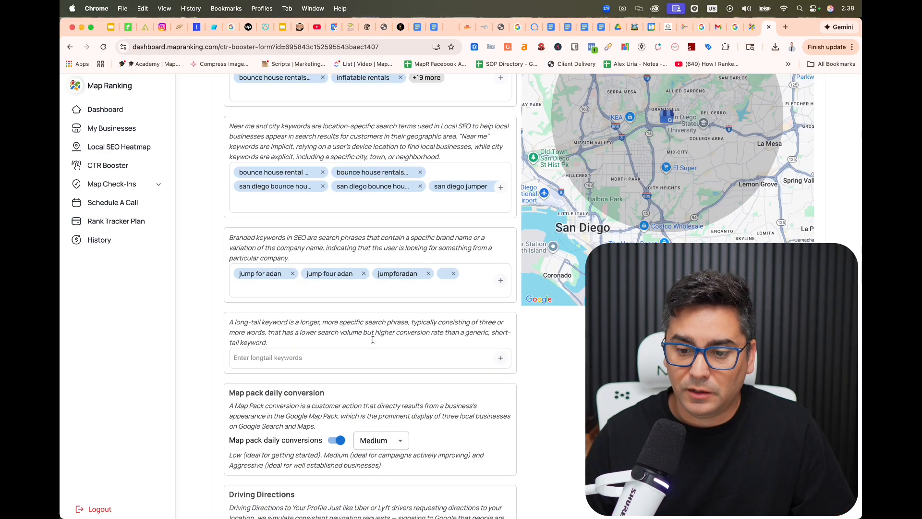
Switch to Sublime Text and select the whole Long-Tail Keywords list for copying.
{"action": "scroll", "coordinate": [376, 335], "scroll_direction": "down", "scroll_amount": 3}
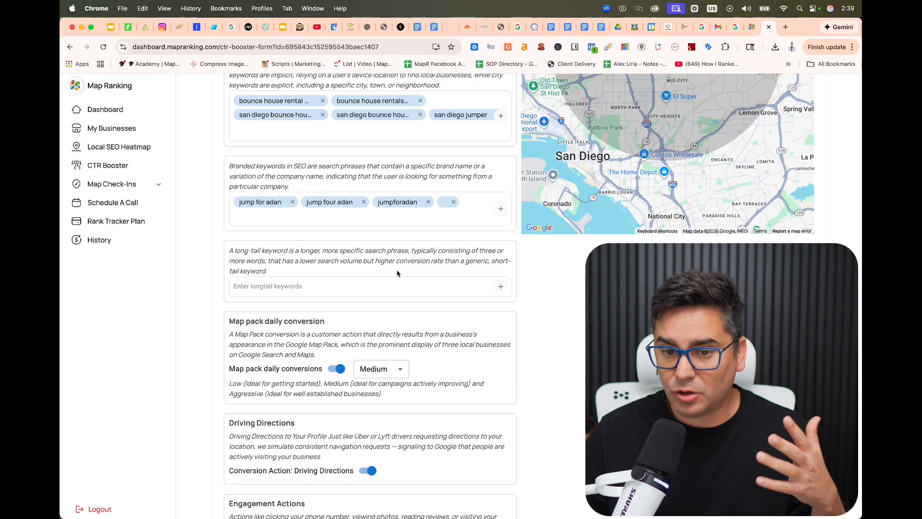
{"action": "mouse_move", "coordinate": [504, 518]}
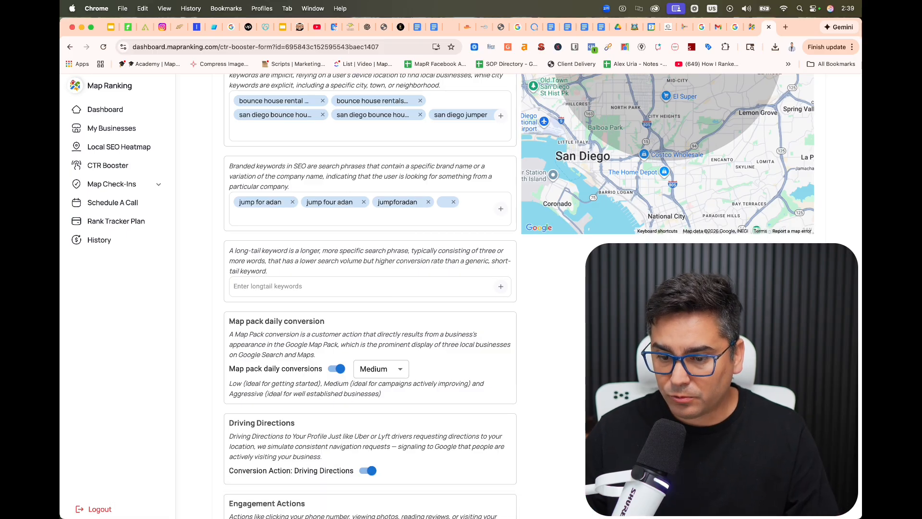
{"action": "mouse_move", "coordinate": [633, 518]}
{"action": "left_click", "coordinate": [632, 496]}
{"action": "left_click", "coordinate": [409, 297]}
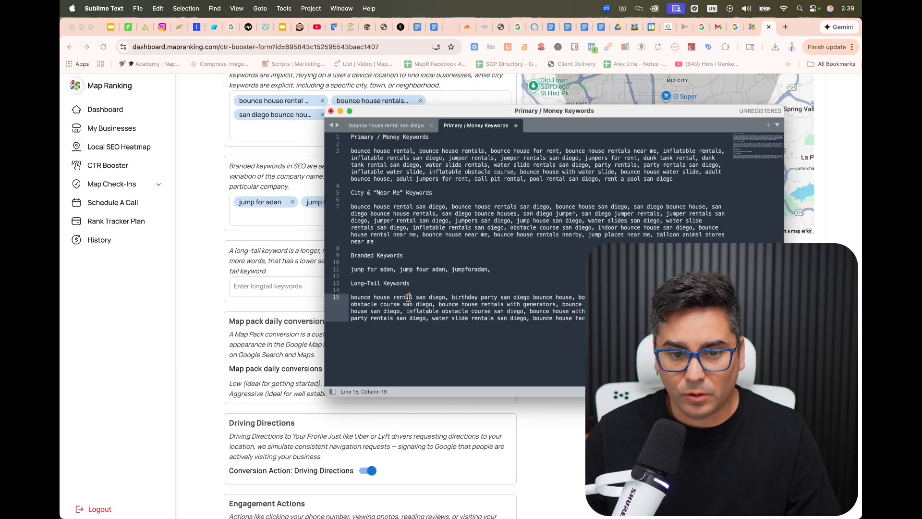
{"action": "mouse_move", "coordinate": [356, 297]}
{"action": "left_mouse_down"}
{"action": "mouse_move", "coordinate": [689, 319]}
{"action": "mouse_move", "coordinate": [367, 298]}
{"action": "left_mouse_up"}
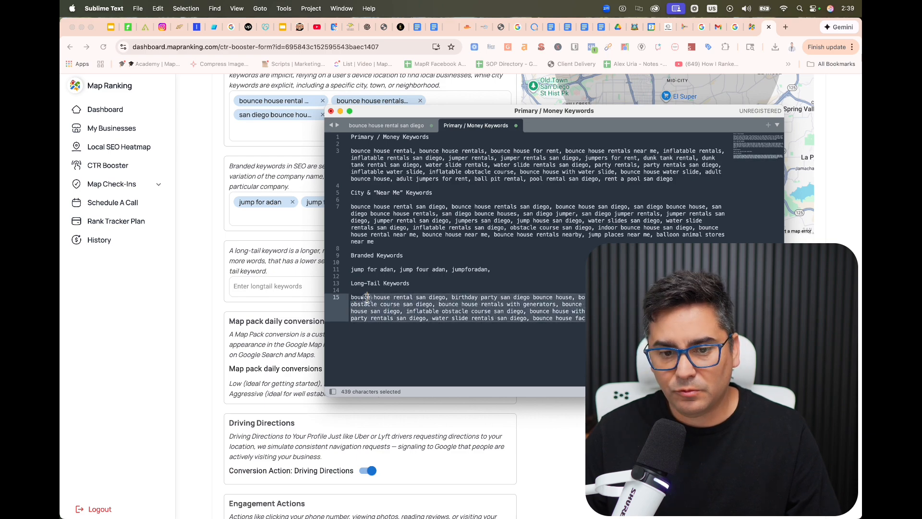
Return to the CTR Booster form and add the Long-Tail list as longtail keywords.
{"action": "left_click", "coordinate": [256, 284]}
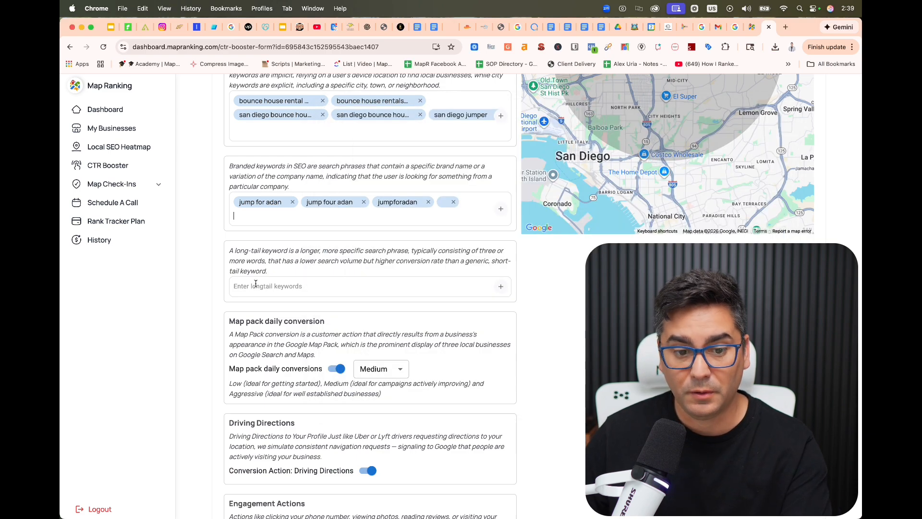
{"action": "key", "text": "super+v"}
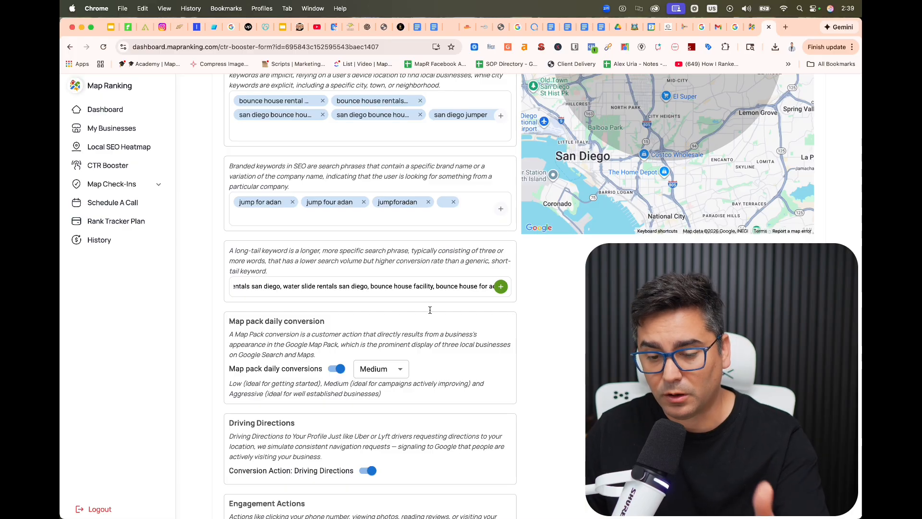
{"action": "left_click", "coordinate": [500, 288]}
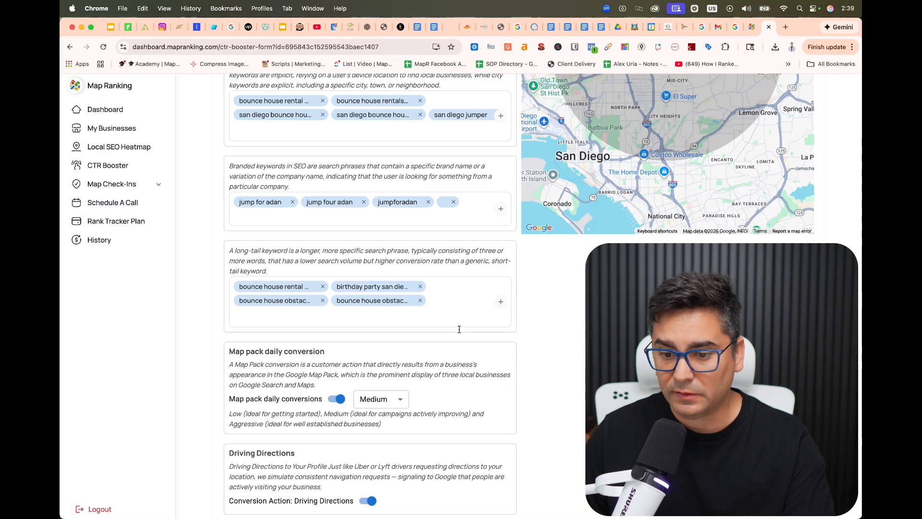
Review the Map pack daily conversion section, turning daily conversions off and back on.
{"action": "scroll", "coordinate": [459, 329], "scroll_direction": "down", "scroll_amount": 3}
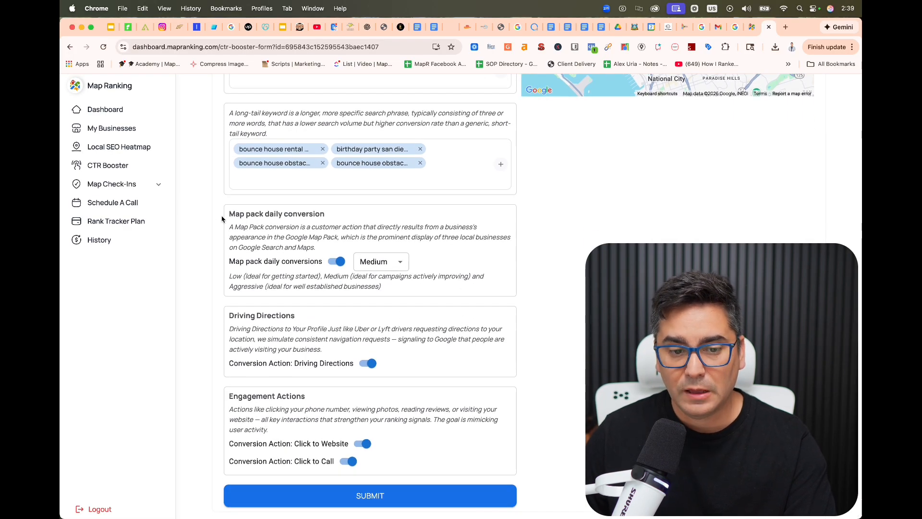
{"action": "left_click_drag", "start_coordinate": [221, 219], "coordinate": [356, 219]}
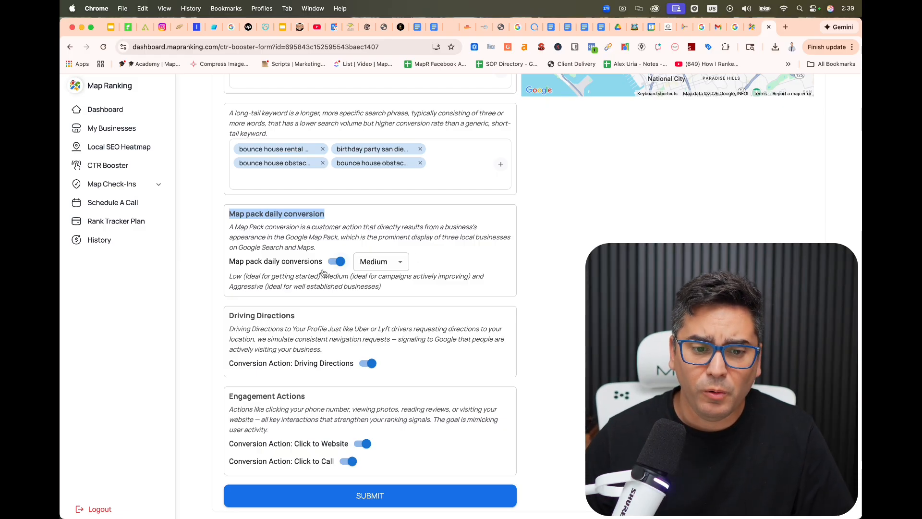
{"action": "left_click", "coordinate": [337, 262]}
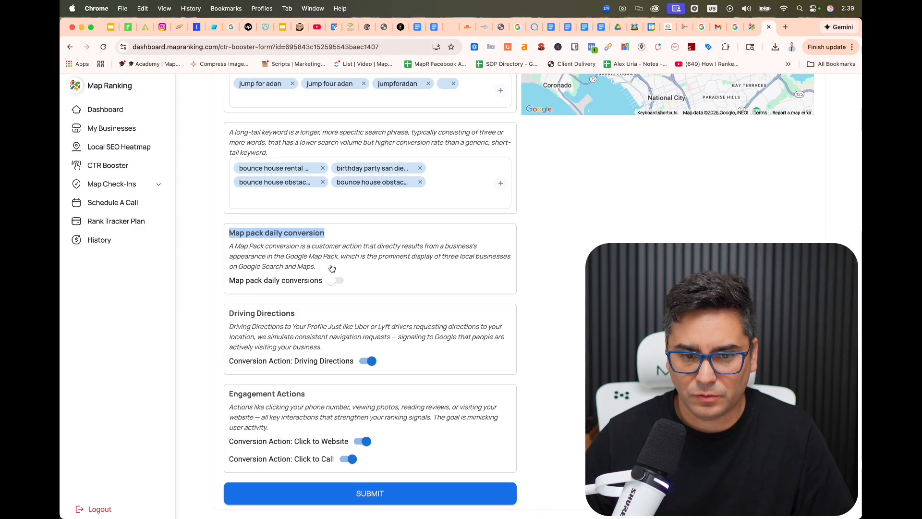
{"action": "left_click", "coordinate": [339, 283]}
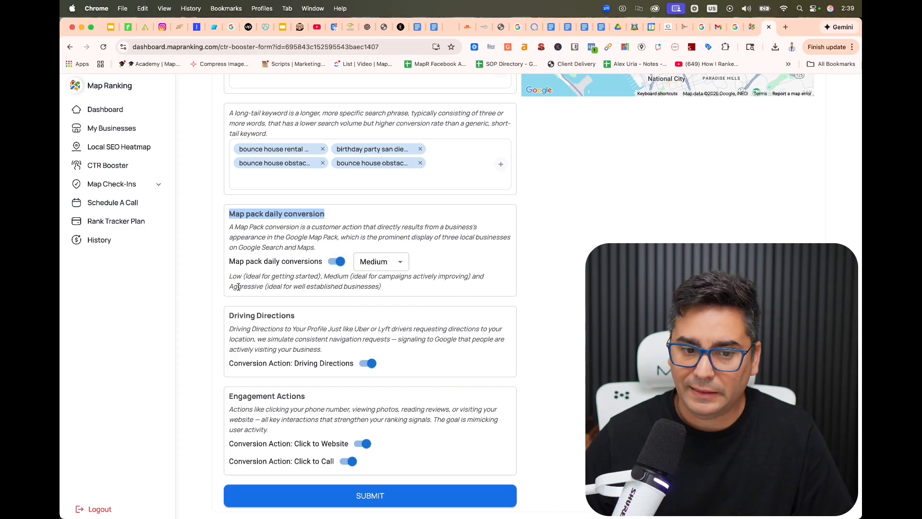
Compare the Low, Medium and Aggressive daily conversion levels, switching the level to Low and back to Medium.
{"action": "left_click", "coordinate": [378, 262]}
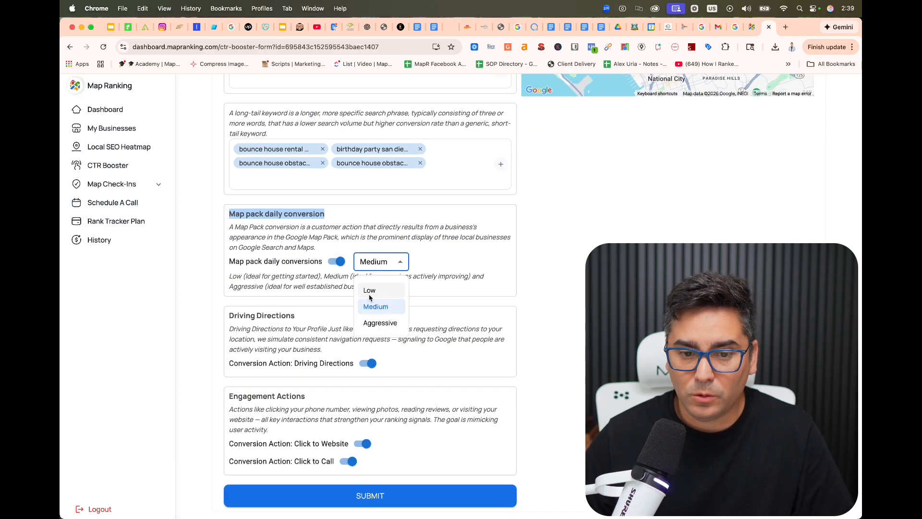
{"action": "left_click", "coordinate": [240, 284]}
{"action": "left_click", "coordinate": [238, 285]}
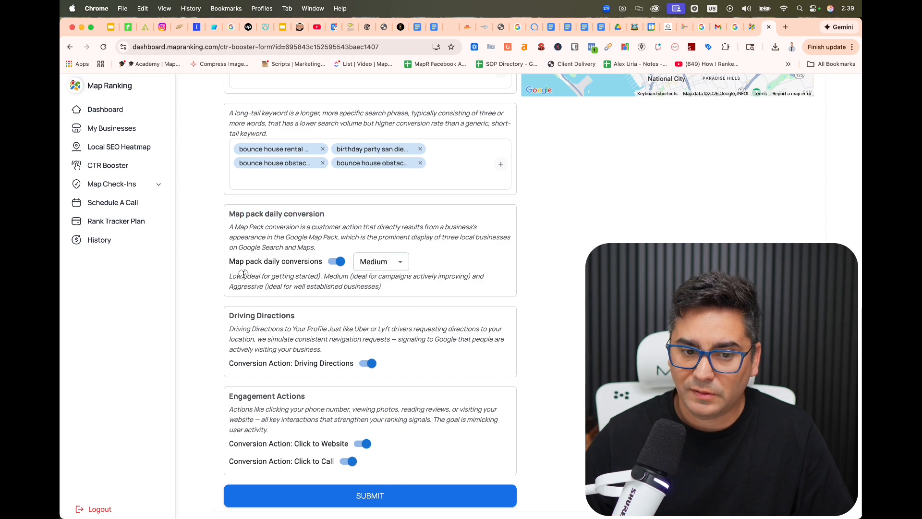
{"action": "left_click_drag", "start_coordinate": [244, 275], "coordinate": [322, 277]}
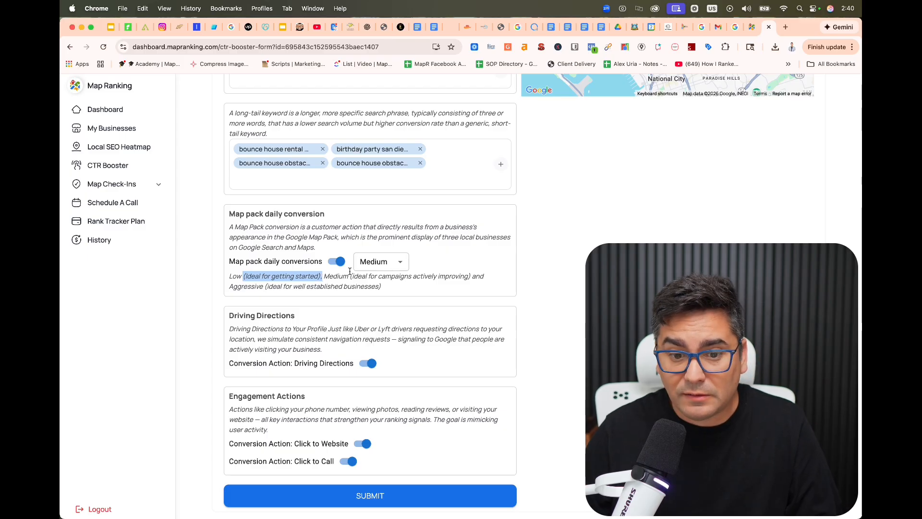
{"action": "left_click", "coordinate": [390, 262]}
{"action": "left_click", "coordinate": [378, 288]}
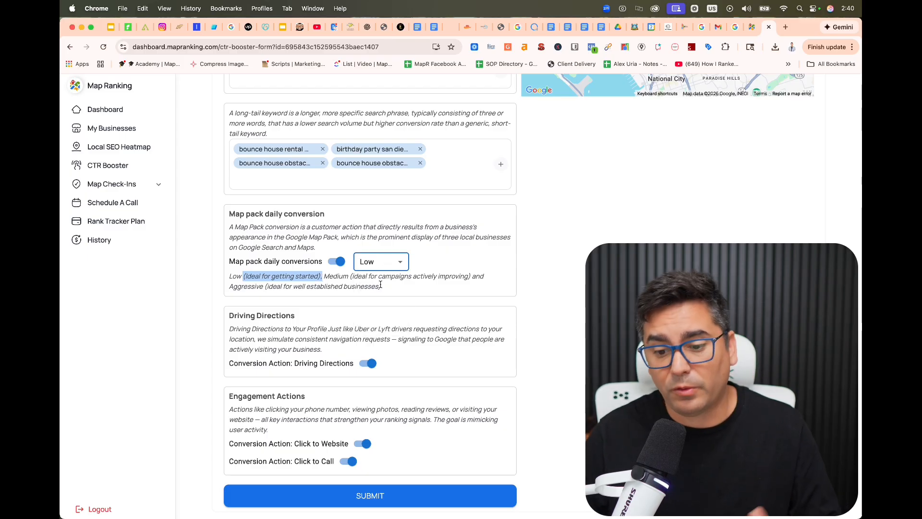
{"action": "left_click", "coordinate": [377, 262]}
{"action": "left_click", "coordinate": [379, 307]}
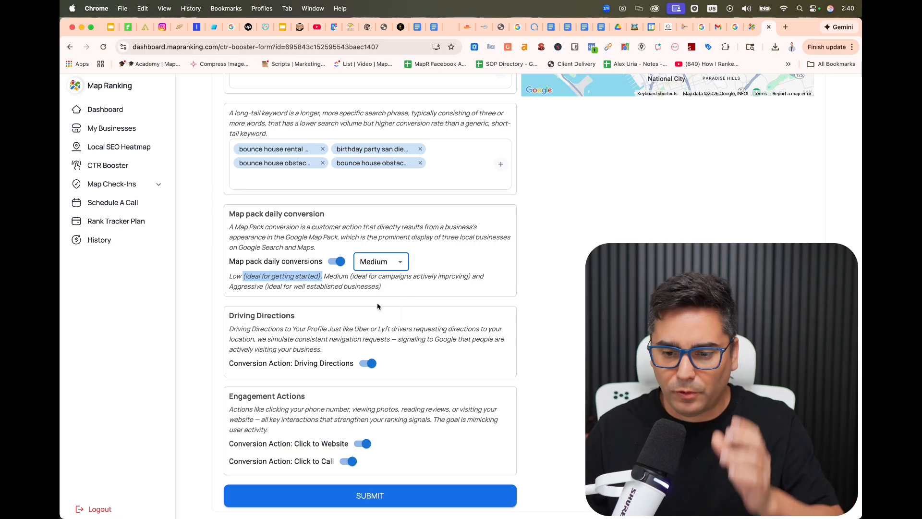
{"action": "left_click", "coordinate": [354, 277]}
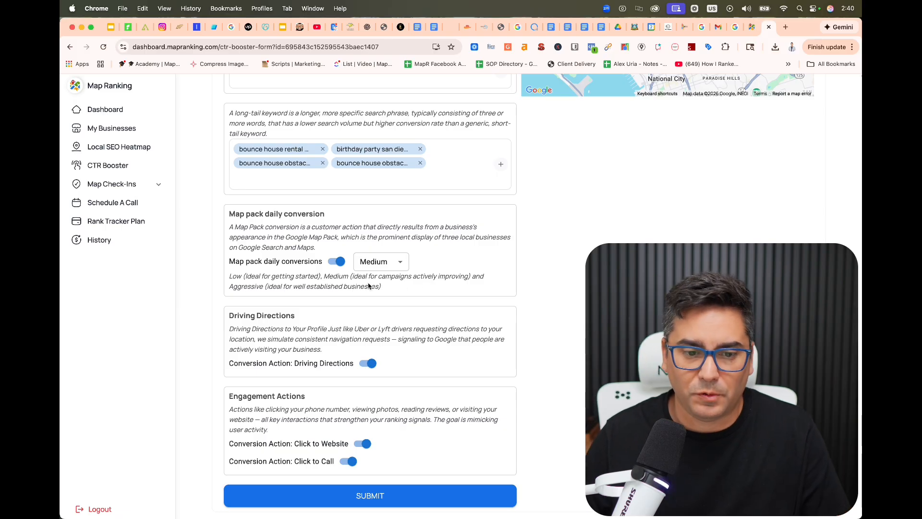
{"action": "left_click_drag", "start_coordinate": [271, 289], "coordinate": [378, 288]}
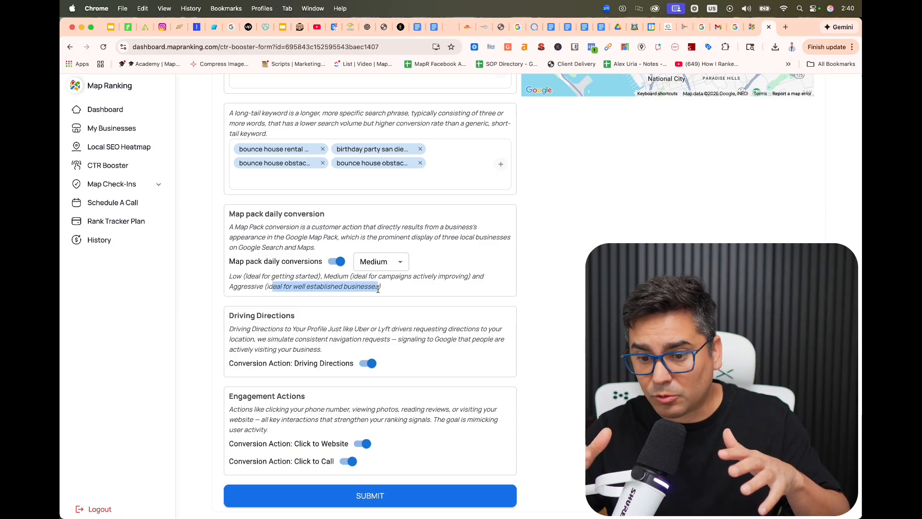
{"action": "scroll", "coordinate": [377, 293], "scroll_direction": "down", "scroll_amount": 1}
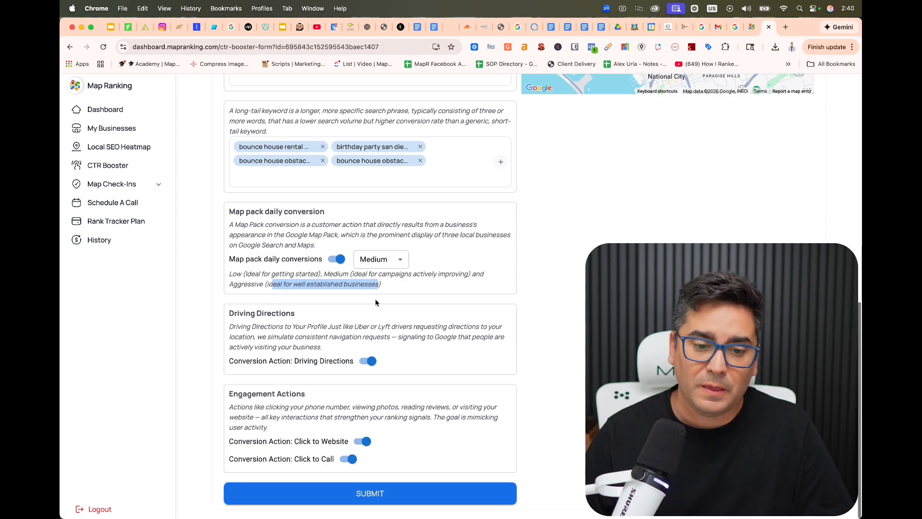
Review the Driving Directions section, turning its conversion action off and back on.
{"action": "left_click_drag", "start_coordinate": [229, 313], "coordinate": [305, 315]}
{"action": "left_click", "coordinate": [305, 317]}
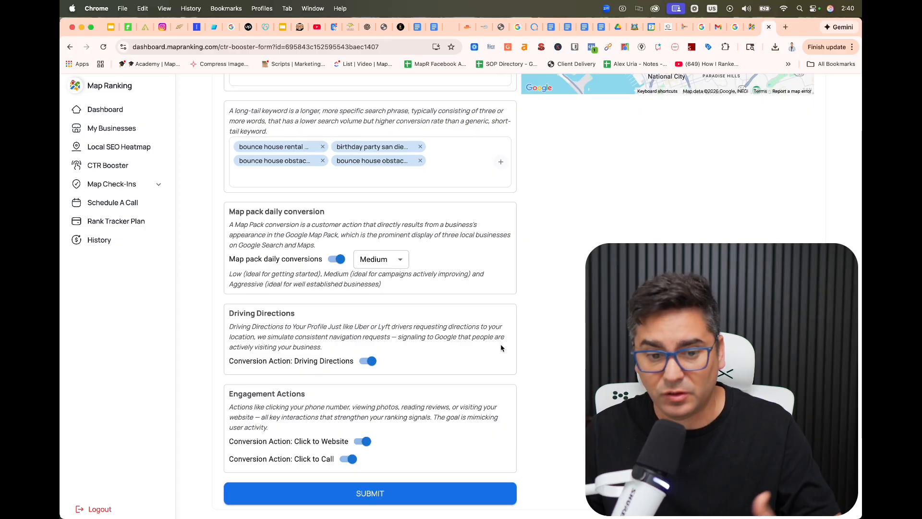
{"action": "left_click", "coordinate": [367, 362]}
{"action": "left_click", "coordinate": [368, 364]}
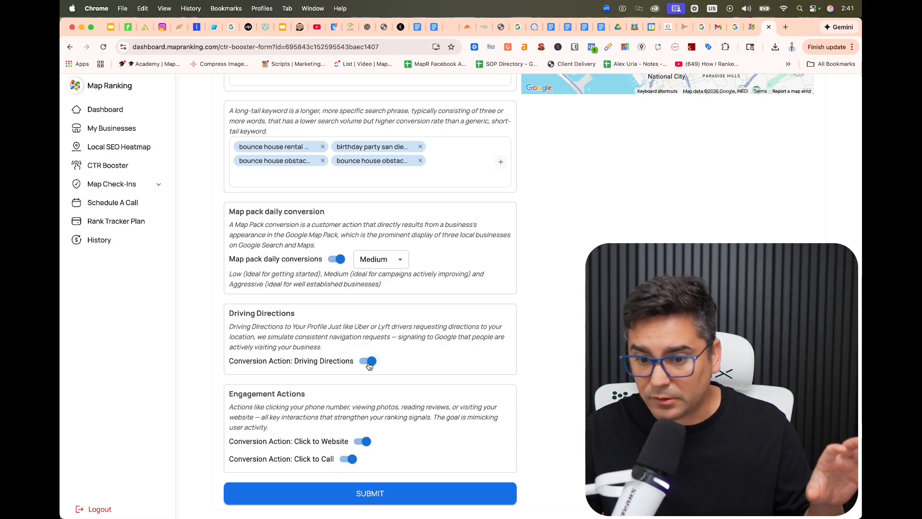
{"action": "left_click", "coordinate": [369, 362]}
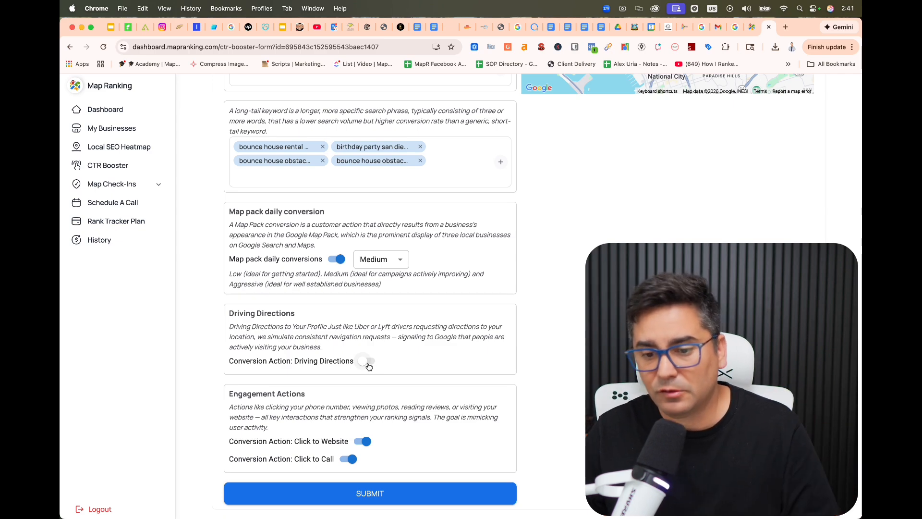
{"action": "left_click", "coordinate": [368, 364]}
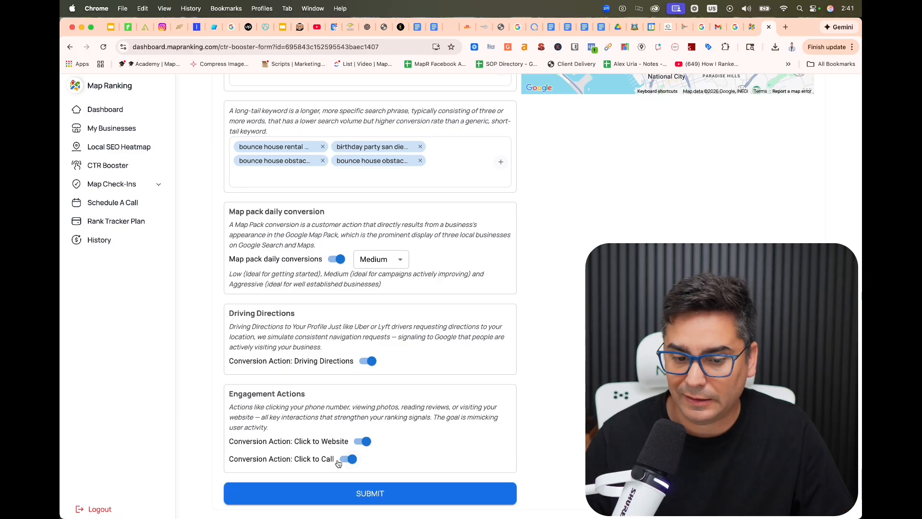
Review the Engagement Actions with Click to Website and Click to Call, and submit the CTR Booster form.
{"action": "left_click_drag", "start_coordinate": [257, 407], "coordinate": [450, 407]}
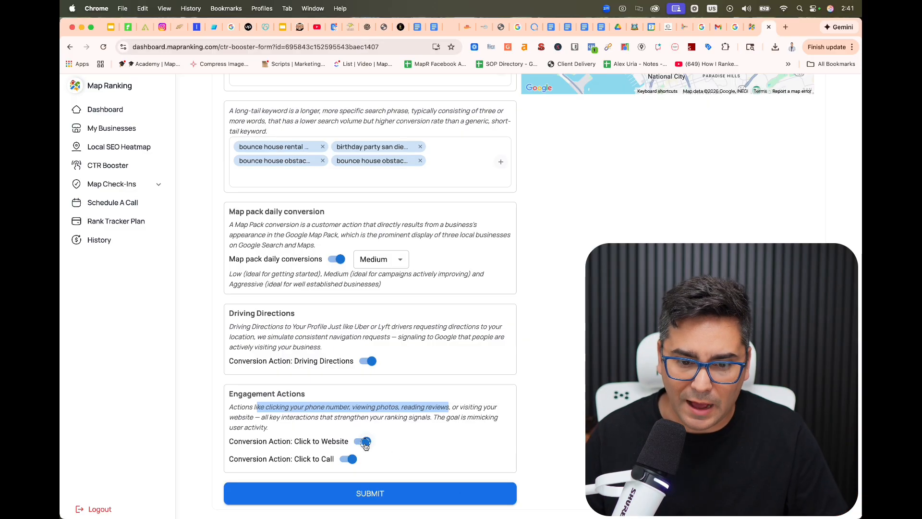
{"action": "left_click", "coordinate": [350, 462]}
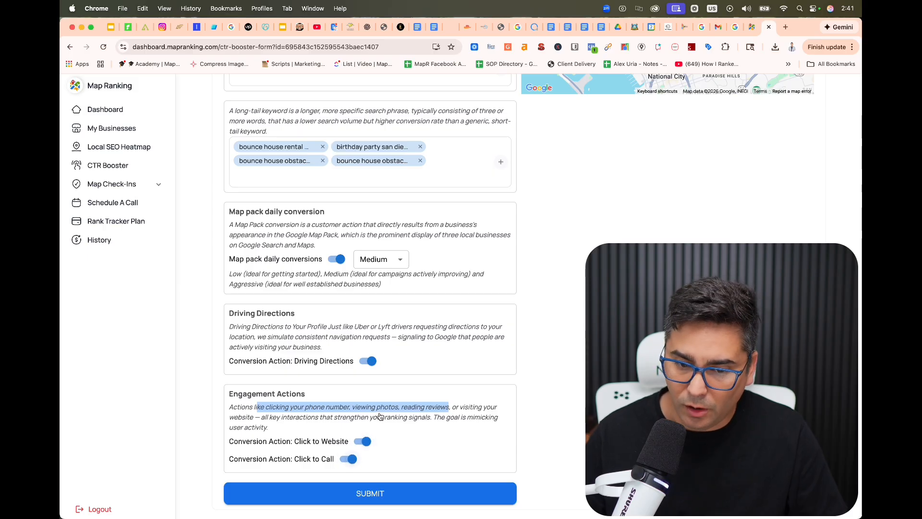
{"action": "left_click", "coordinate": [379, 494]}
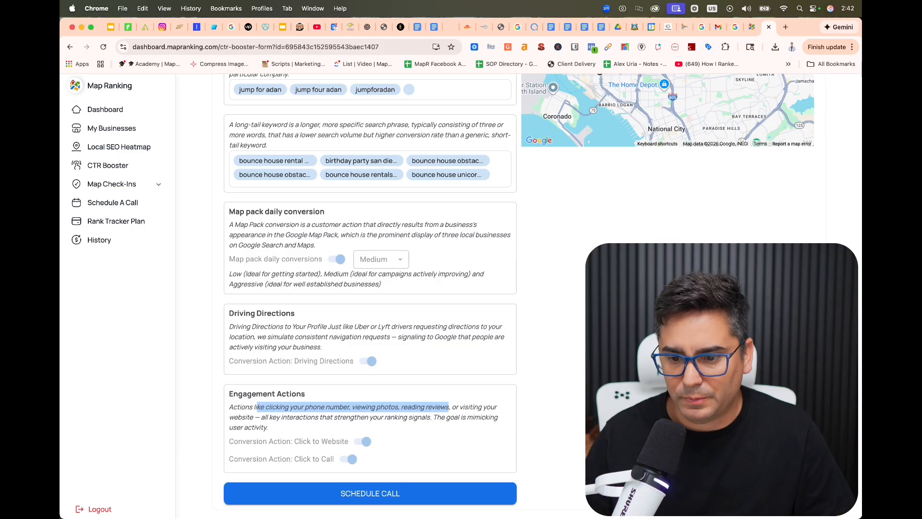
Switch to the mapranking.com home page and view its call booking form, closing the form again.
{"action": "left_click", "coordinate": [754, 28]}
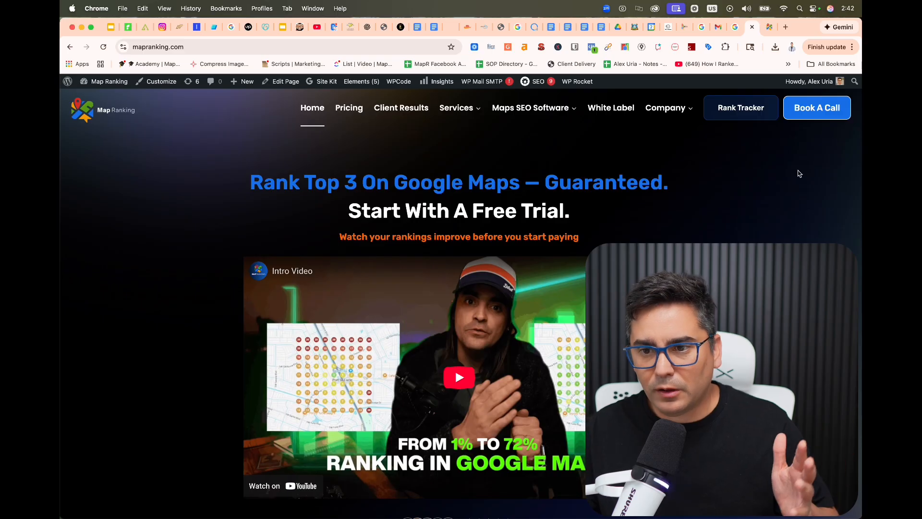
{"action": "left_click", "coordinate": [817, 114]}
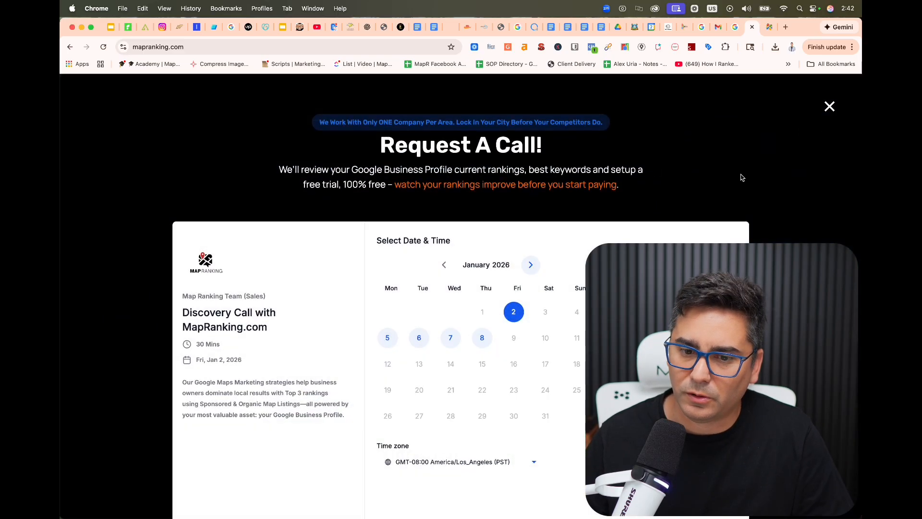
{"action": "left_click", "coordinate": [830, 107]}
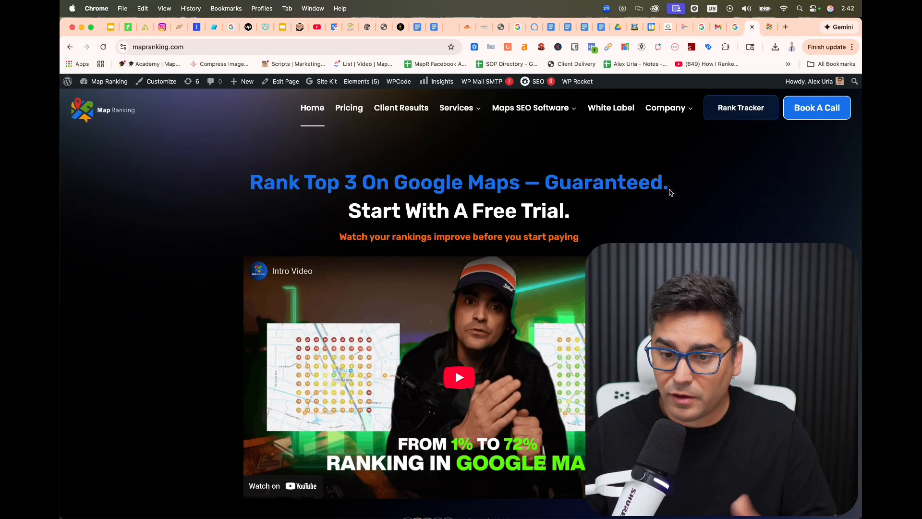
Examine the Map Ranking Booster plan on the pricing page, including its CTR Booster, Check-Ins and Entity Reinforcement services.
{"action": "left_click", "coordinate": [340, 109]}
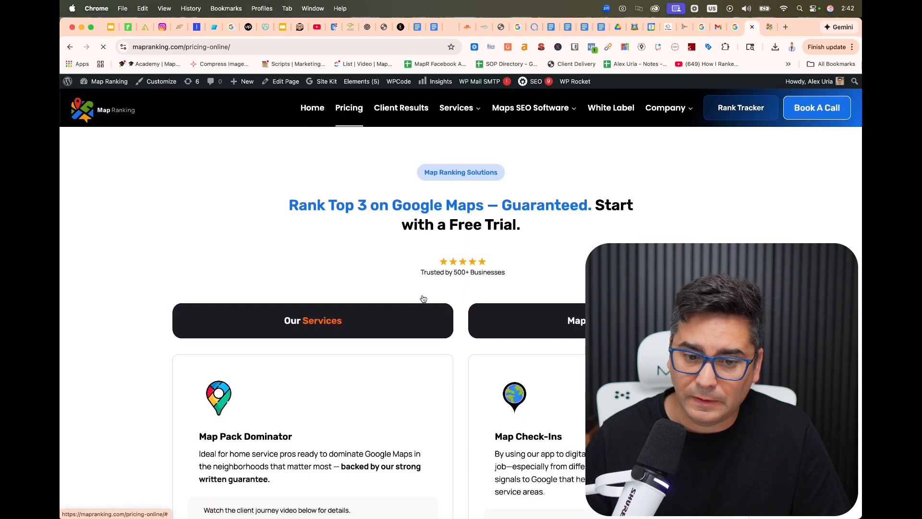
{"action": "scroll", "coordinate": [422, 297], "scroll_direction": "down", "scroll_amount": 10}
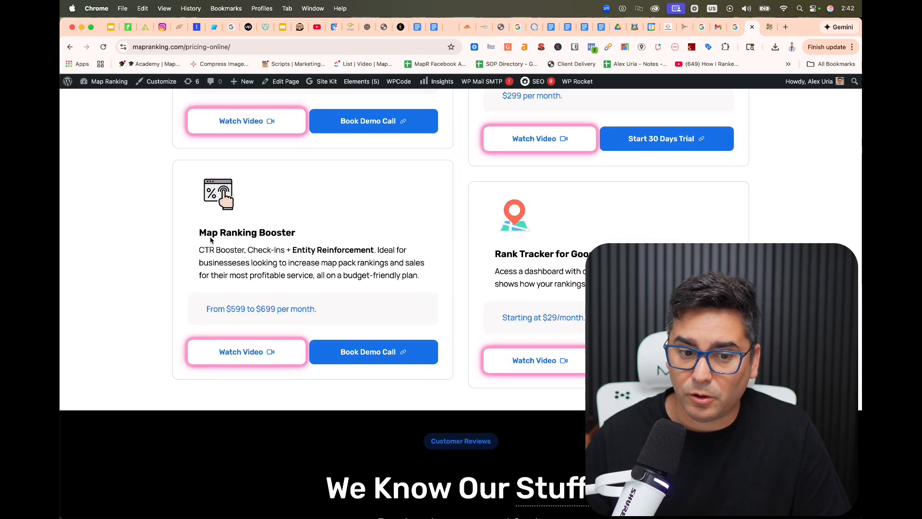
{"action": "left_click_drag", "start_coordinate": [197, 232], "coordinate": [382, 289]}
{"action": "left_click", "coordinate": [192, 259]}
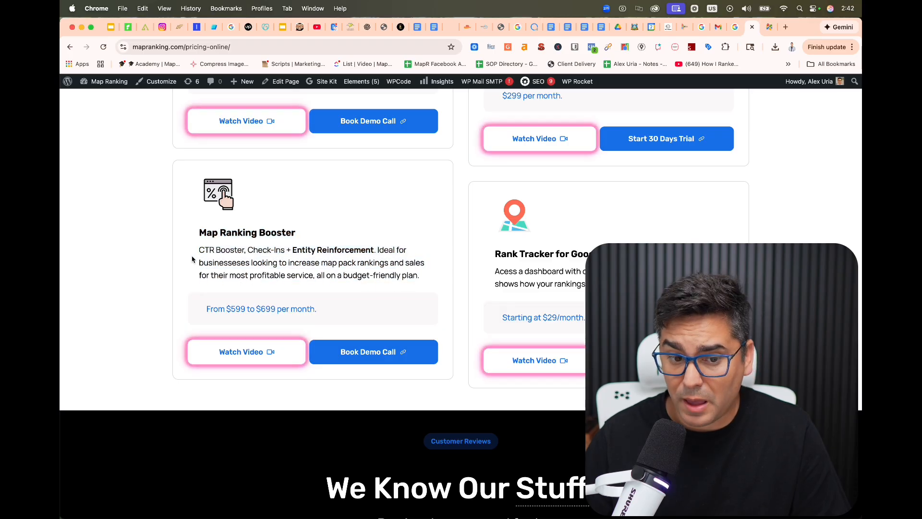
{"action": "left_click_drag", "start_coordinate": [200, 250], "coordinate": [276, 250]}
{"action": "left_click", "coordinate": [245, 250]}
{"action": "type", "text": ","}
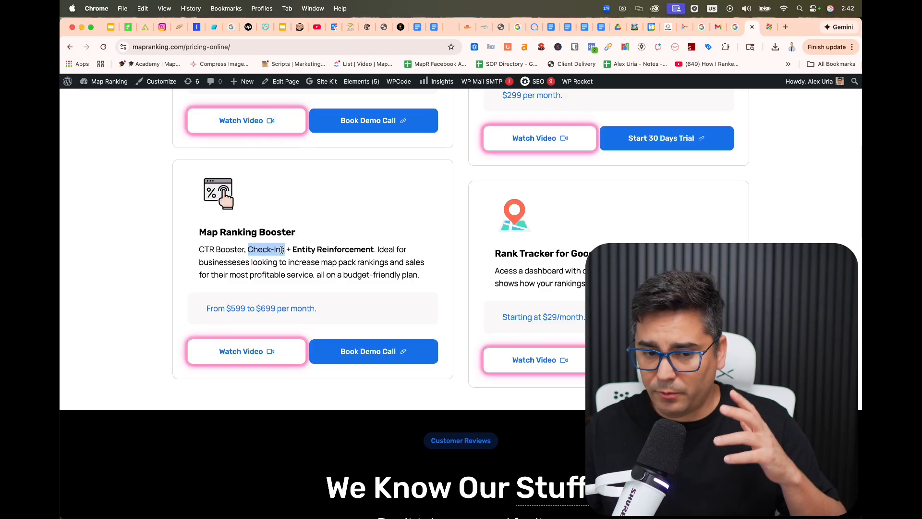
{"action": "left_click", "coordinate": [282, 250]}
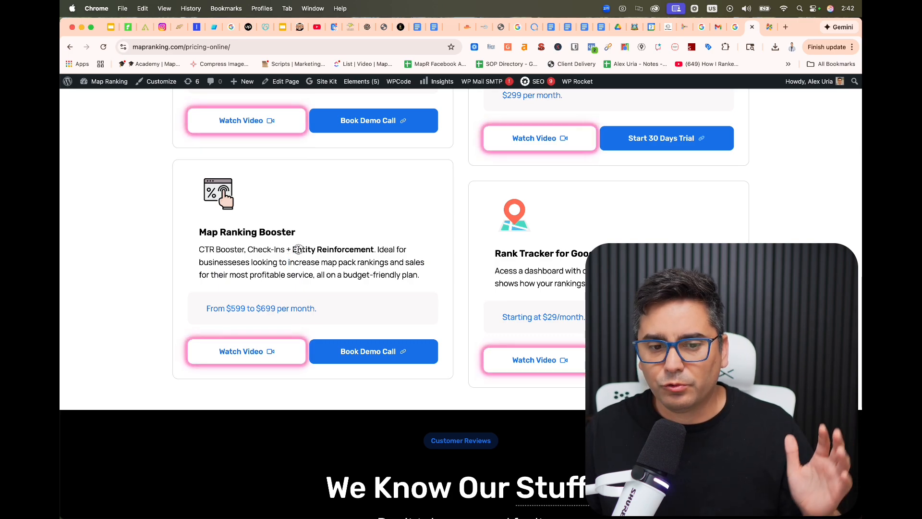
{"action": "left_click_drag", "start_coordinate": [294, 249], "coordinate": [375, 249]}
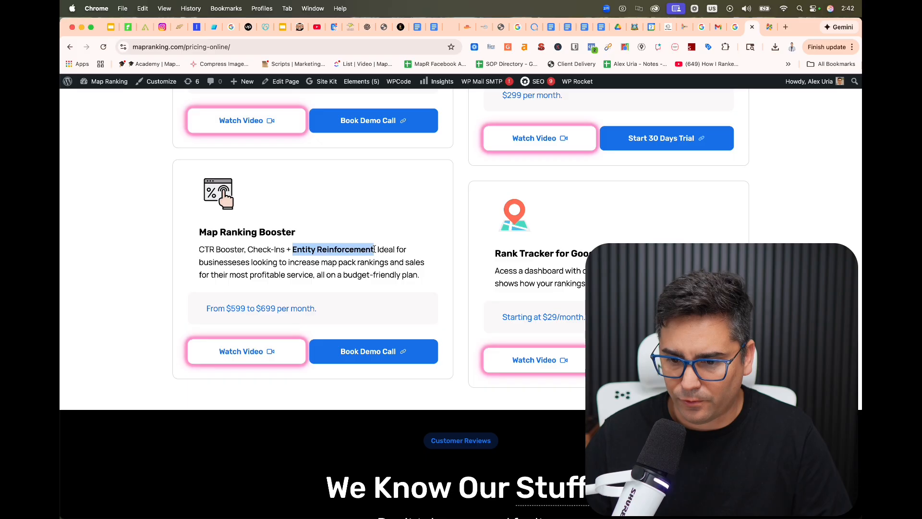
{"action": "left_click", "coordinate": [352, 258]}
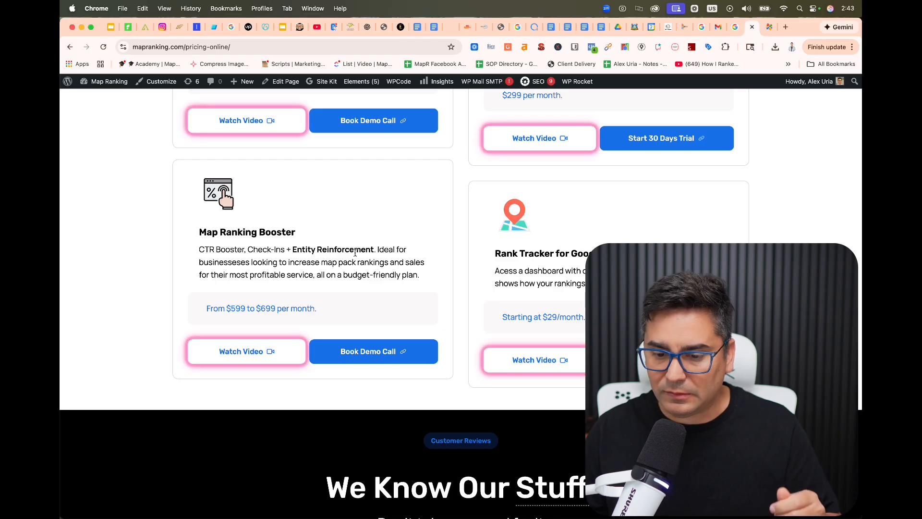
Go to the Rank Tracker dashboard and open Jump 4 Adan's heatmap report for "bounce house rental san diego".
{"action": "scroll", "coordinate": [355, 253], "scroll_direction": "up", "scroll_amount": 15}
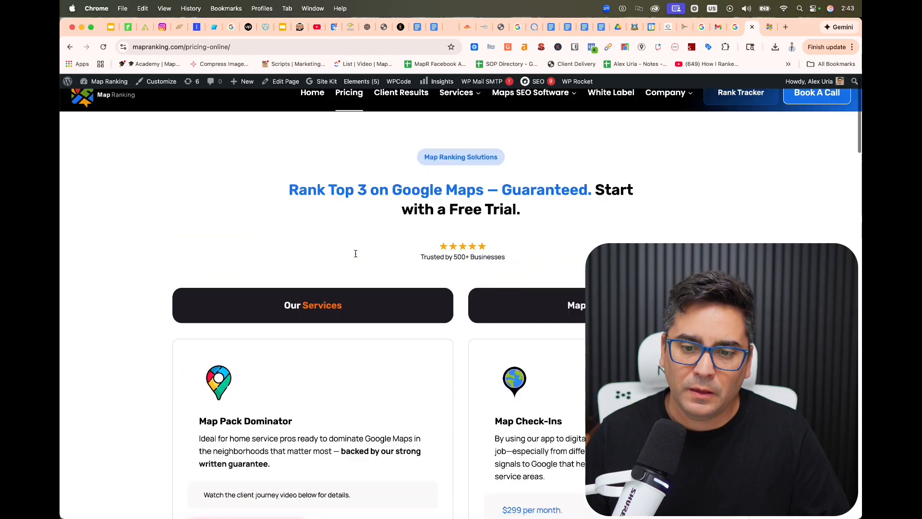
{"action": "left_click", "coordinate": [730, 112]}
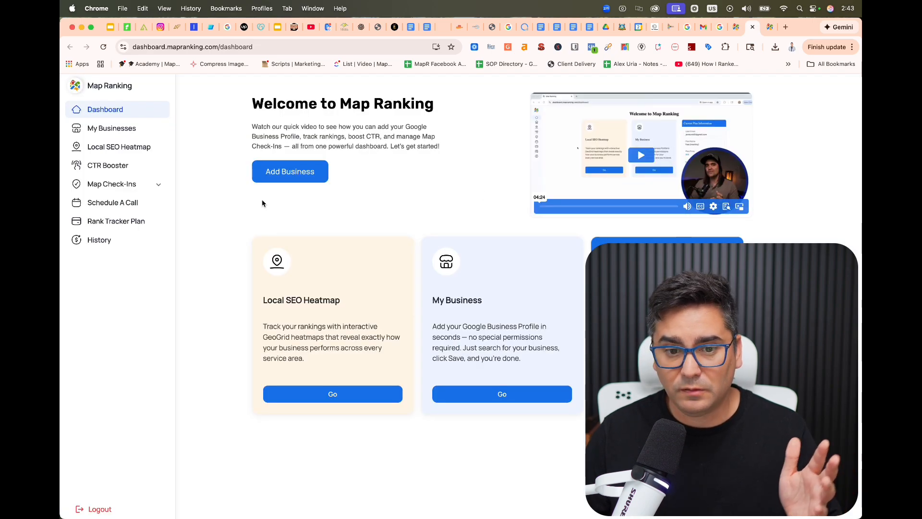
{"action": "left_click", "coordinate": [124, 137]}
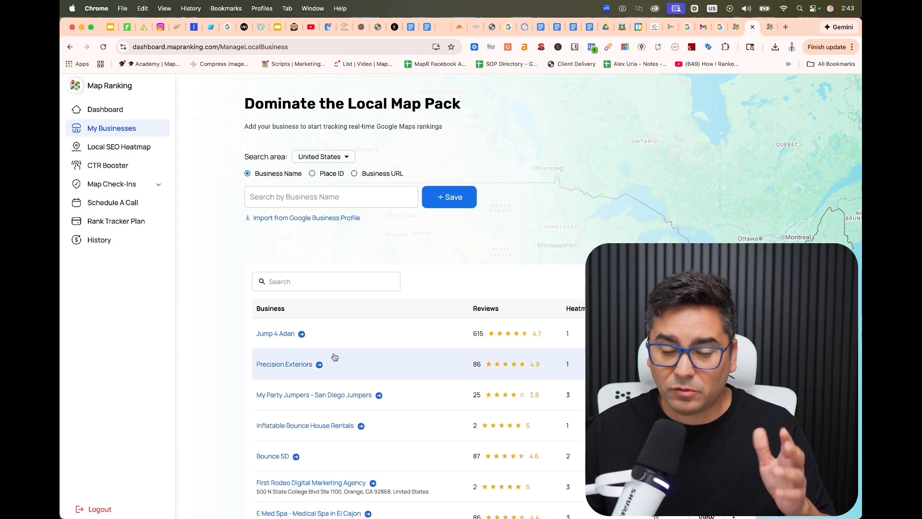
{"action": "left_click", "coordinate": [288, 335]}
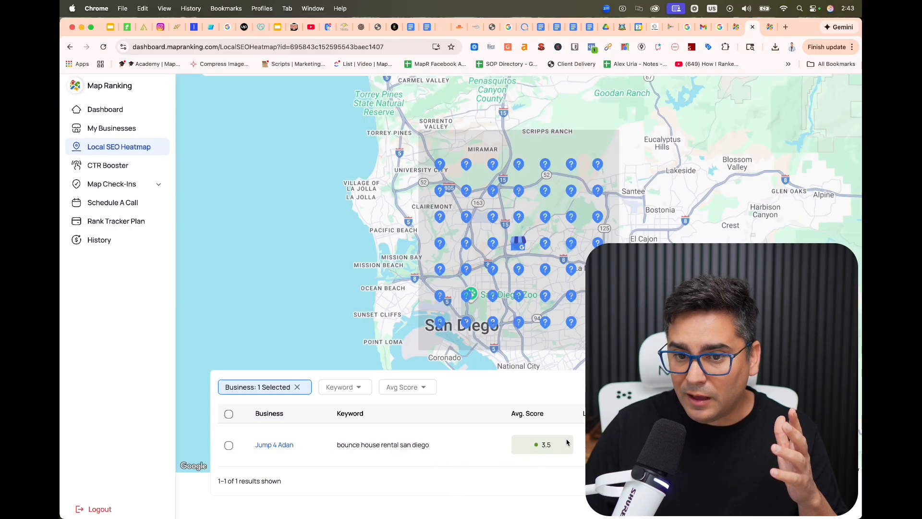
{"action": "left_click", "coordinate": [749, 445]}
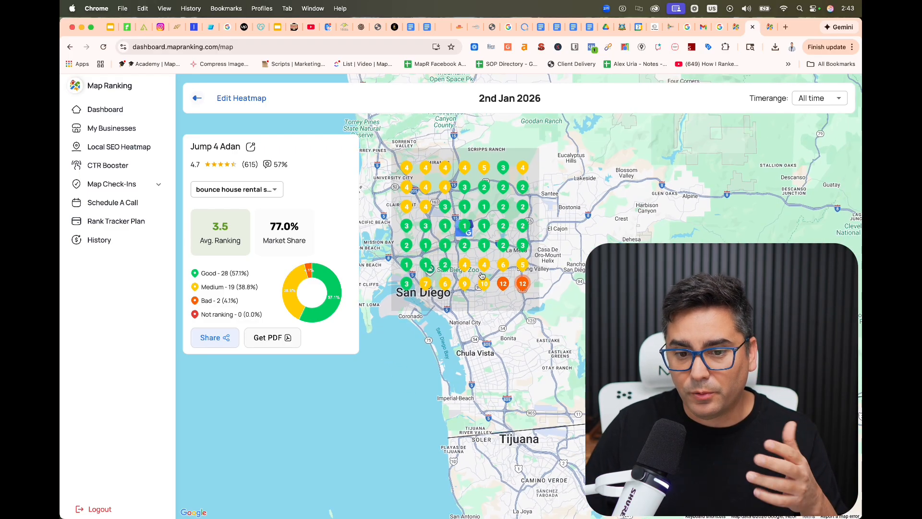
Compare Jump 4 Adan's heatmap with the competitor Bounce N Jump and return to the heatmap report.
{"action": "left_click", "coordinate": [463, 267]}
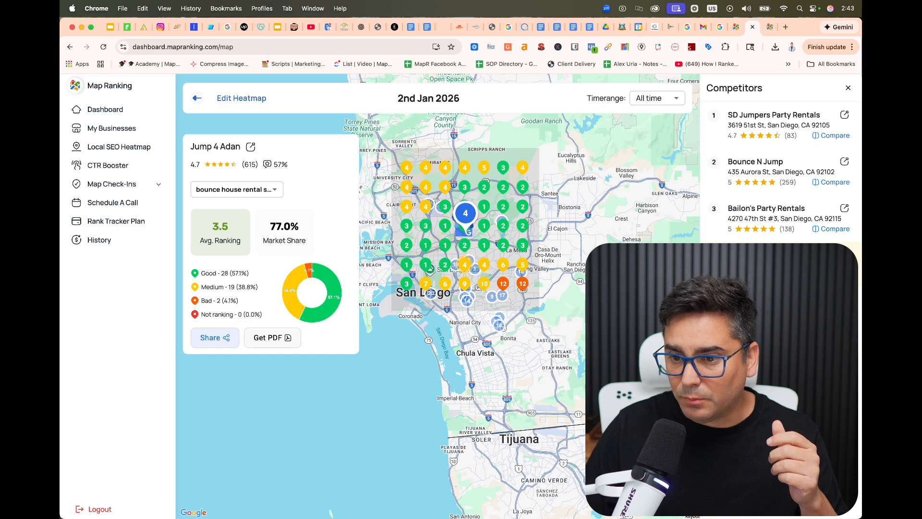
{"action": "left_click", "coordinate": [833, 182]}
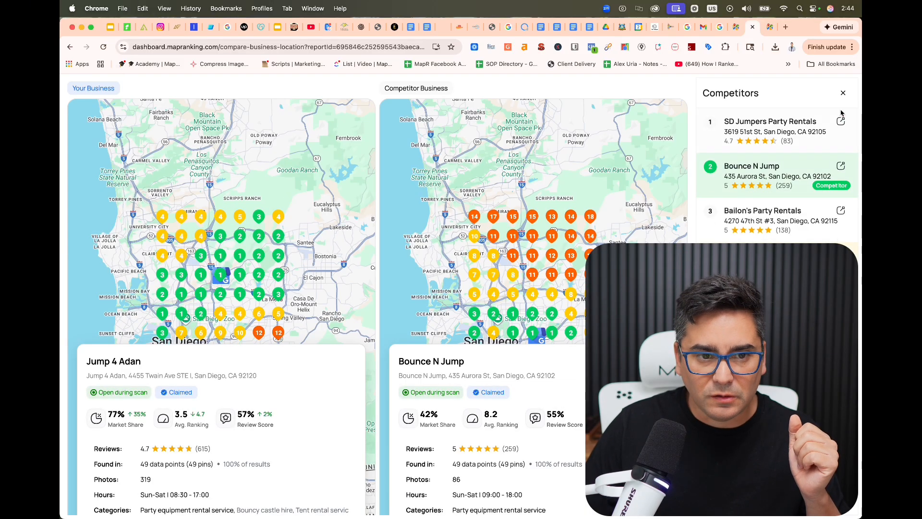
{"action": "left_click", "coordinate": [843, 93]}
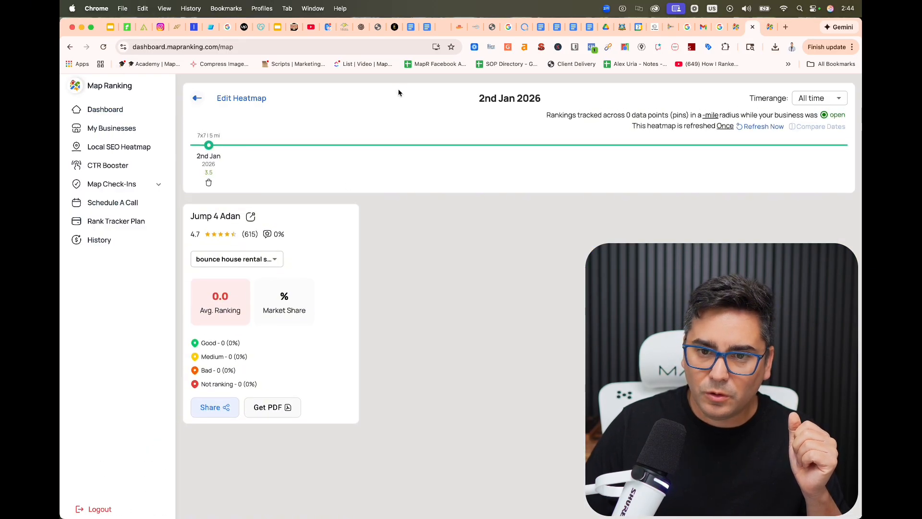
Examine the heatmap's refresh schedule options, trying weekly on Wednesday and monthly, and return to the heatmap report without updating it.
{"action": "left_click", "coordinate": [248, 99]}
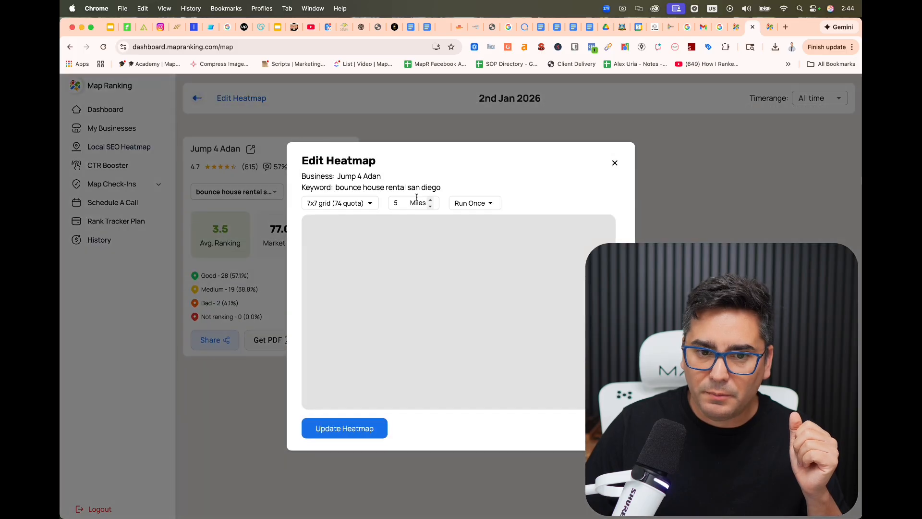
{"action": "left_click", "coordinate": [473, 190]}
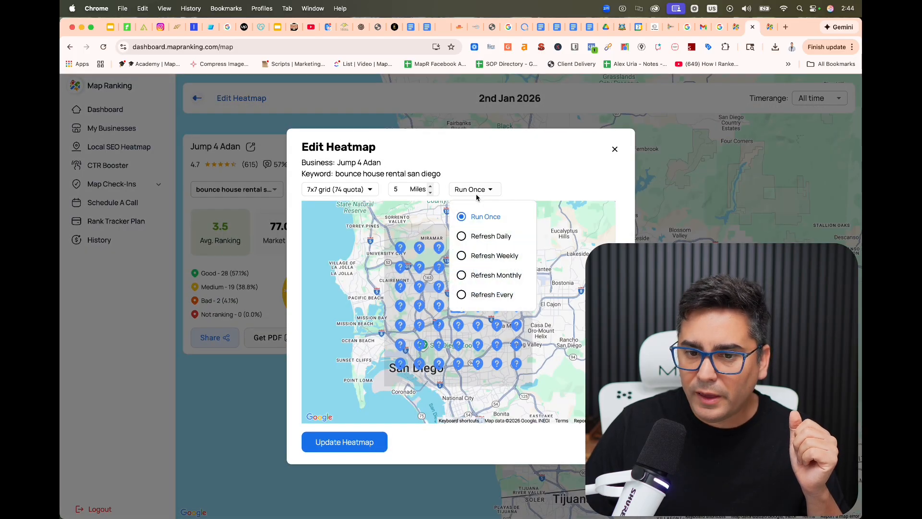
{"action": "left_click", "coordinate": [495, 258]}
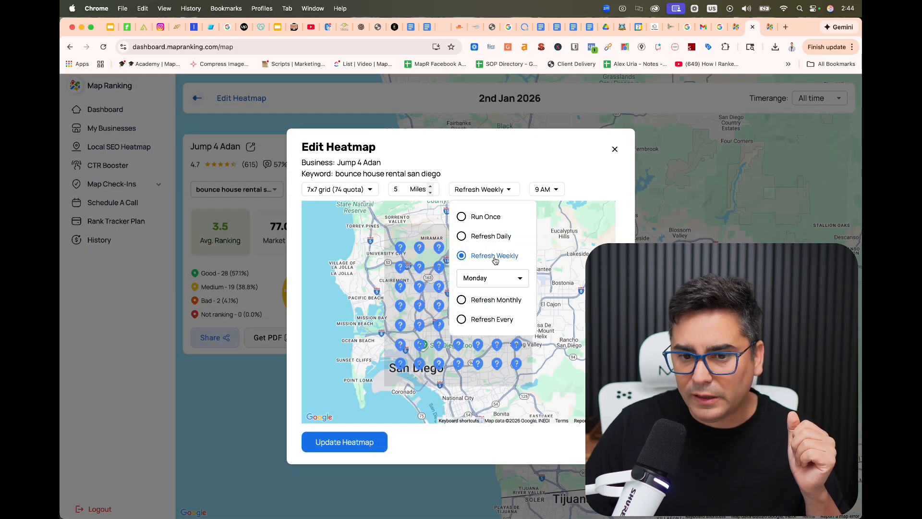
{"action": "left_click", "coordinate": [491, 281]}
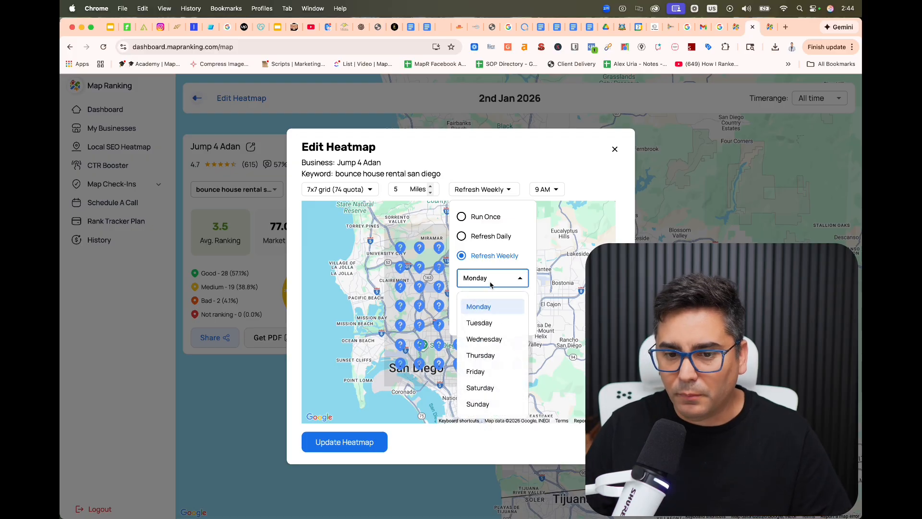
{"action": "left_click", "coordinate": [474, 344]}
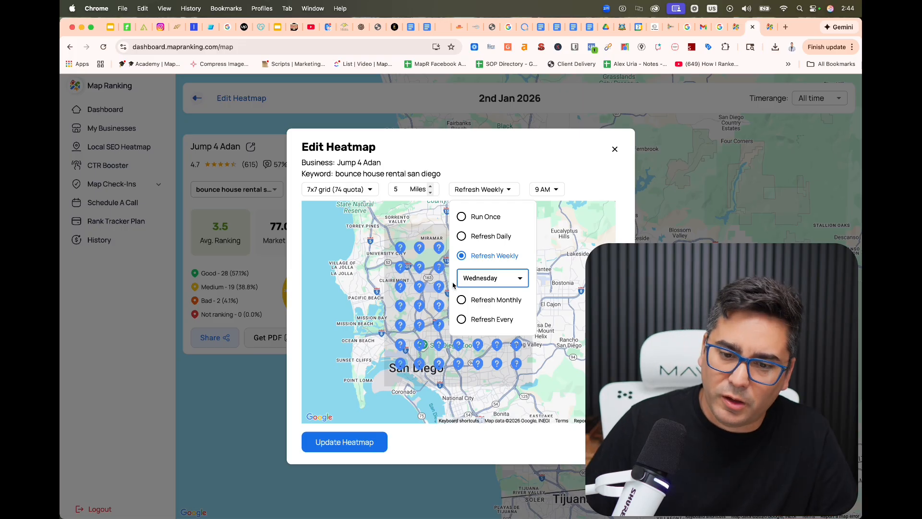
{"action": "left_click", "coordinate": [498, 301]}
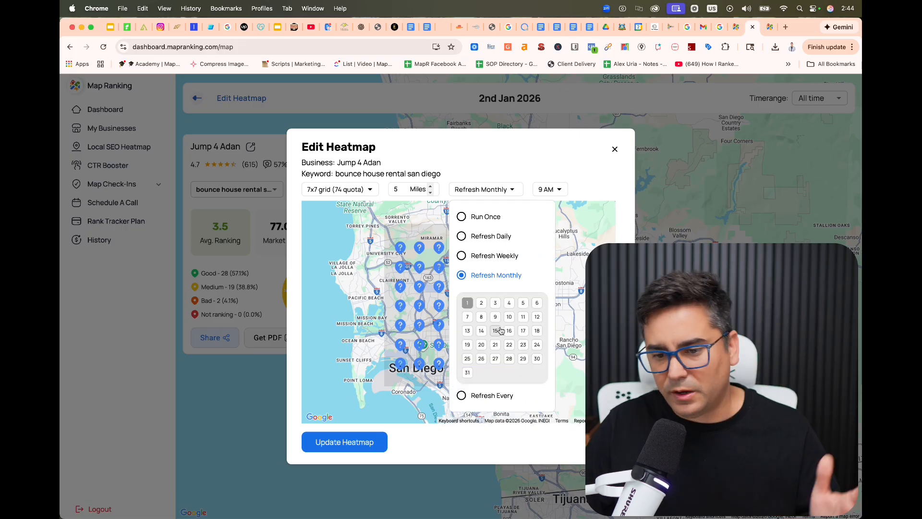
{"action": "left_click", "coordinate": [615, 150]}
{"action": "left_click", "coordinate": [613, 150]}
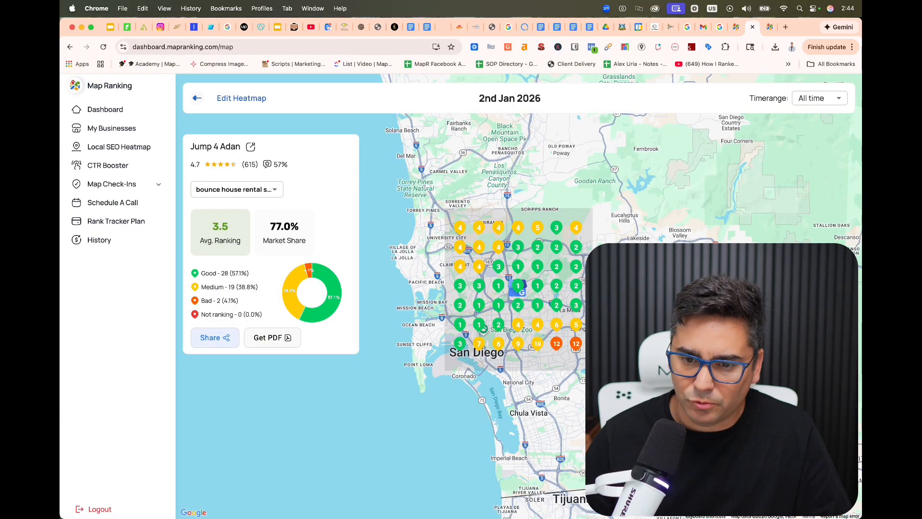
{"action": "left_click_drag", "start_coordinate": [634, 308], "coordinate": [615, 288]}
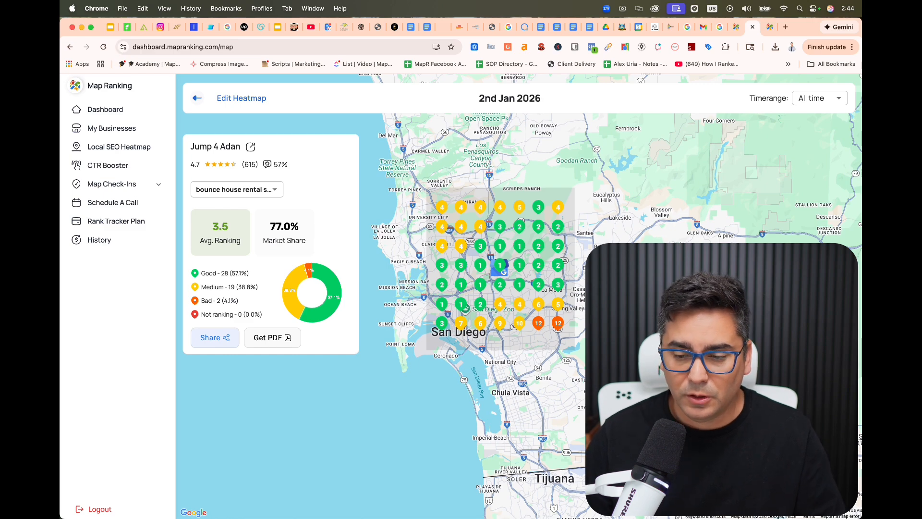